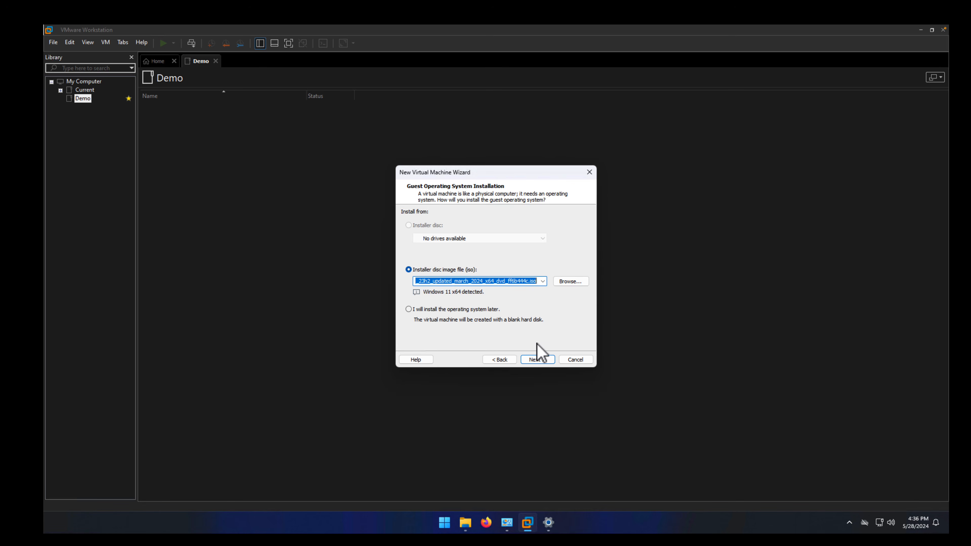
# Accept the Windows 11 x64 installer image and name the virtual machine Windows11-demo.
pyautogui.click(537, 359)
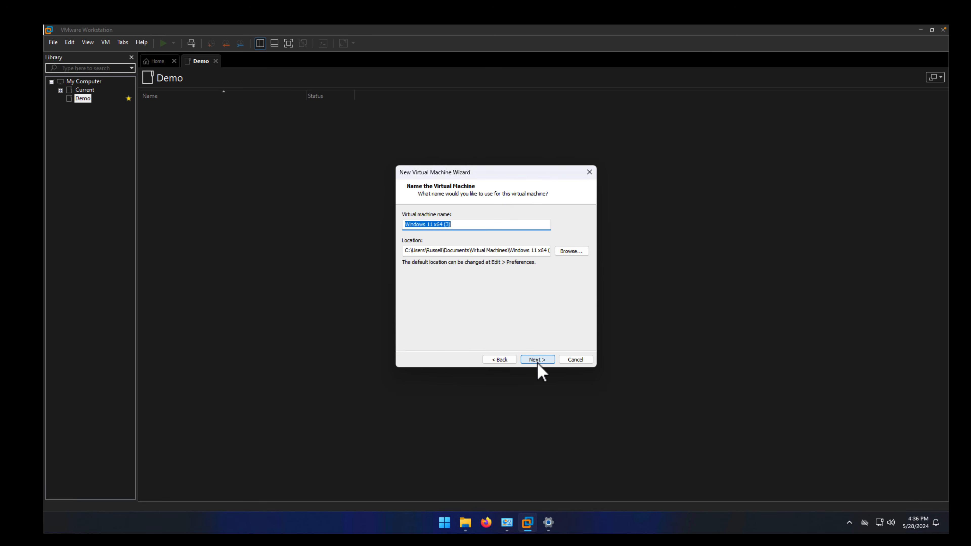
pyautogui.click(458, 227)
pyautogui.press('BackSpace')
pyautogui.press('BackSpace')
pyautogui.press('BackSpace')
pyautogui.press('BackSpace')
pyautogui.press('BackSpace')
pyautogui.press('BackSpace')
pyautogui.press('BackSpace')
pyautogui.press('BackSpace')
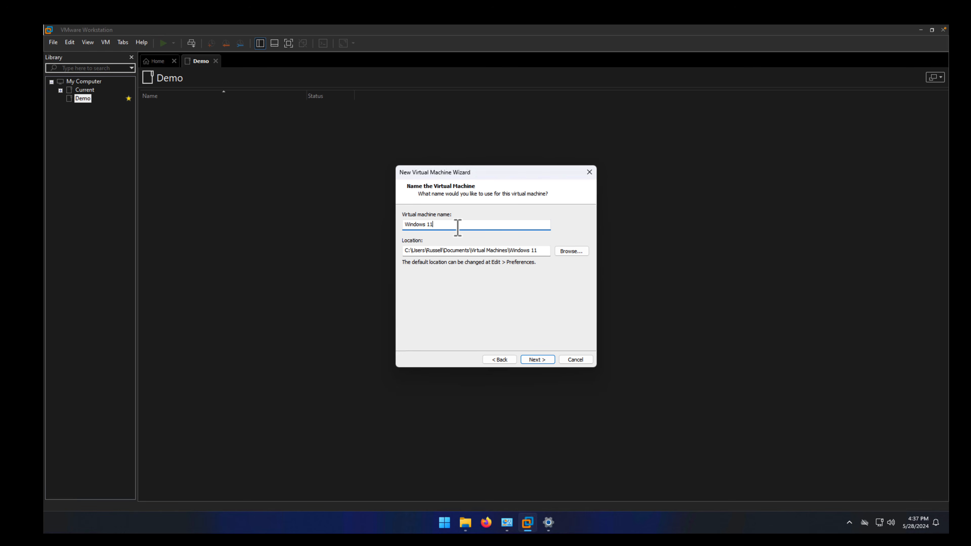
pyautogui.write('-deom')
pyautogui.press('BackSpace')
pyautogui.press('BackSpace')
pyautogui.press('BackSpace')
pyautogui.write('emo')
pyautogui.click(540, 362)
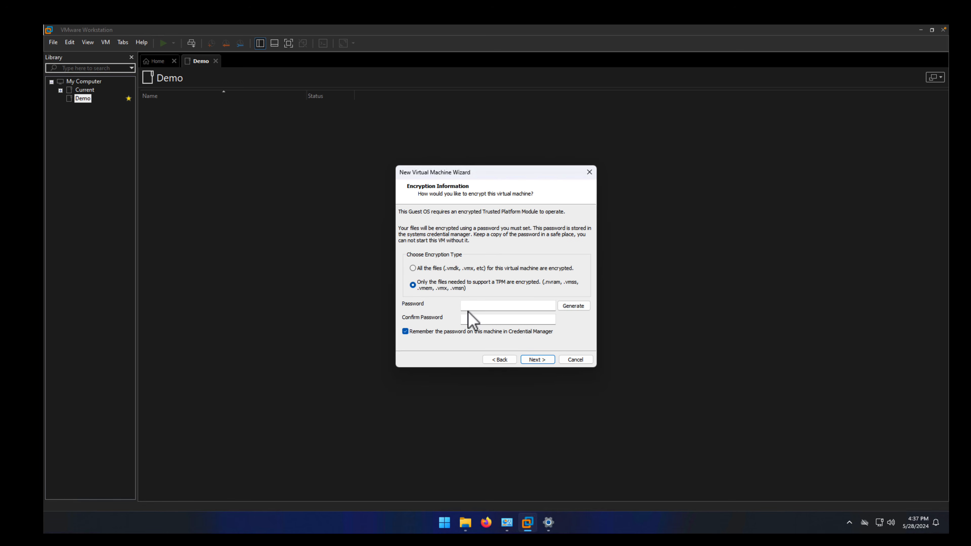
# Enter and confirm the TPM encryption password, turning off remembering it in Credential Manager.
pyautogui.click(473, 306)
pyautogui.write('••••••••••••••••••••••')
pyautogui.click(477, 318)
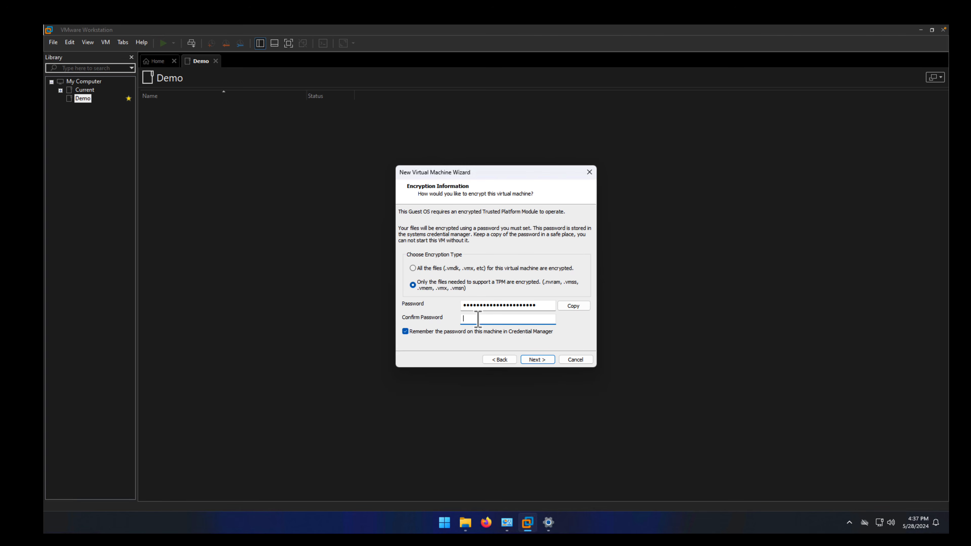
pyautogui.write('••••••••••••••••••••••')
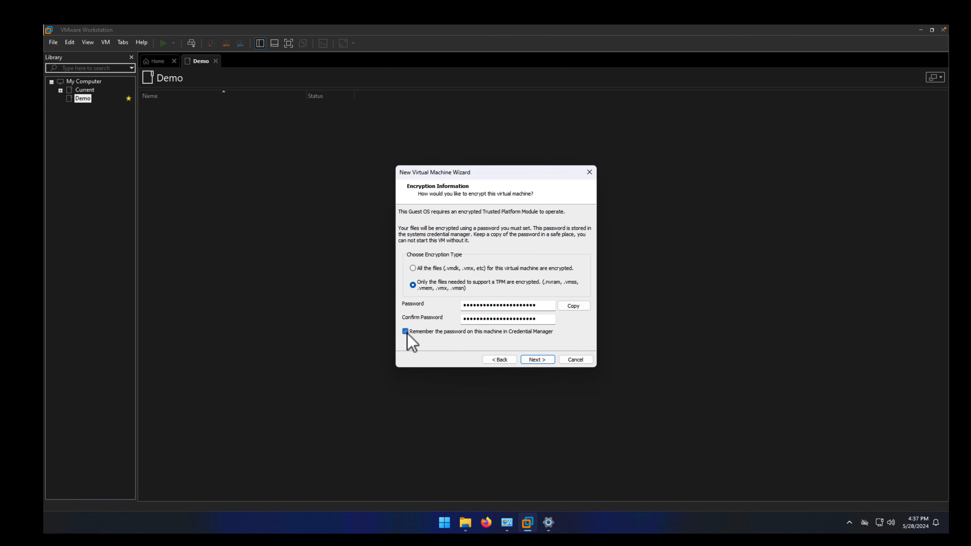
pyautogui.click(405, 331)
pyautogui.click(532, 361)
pyautogui.click(562, 304)
pyautogui.click(547, 361)
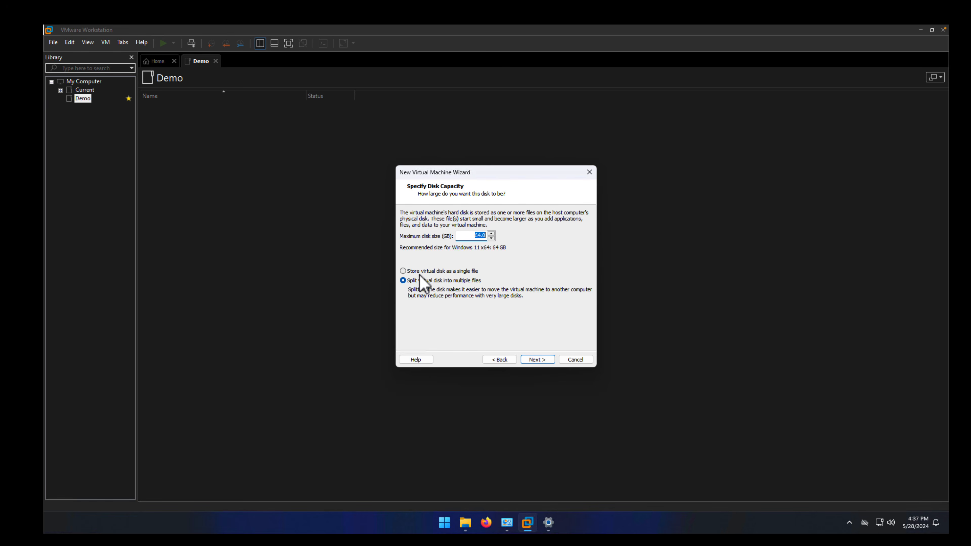
# Store the 64 GB virtual disk as a single file.
pyautogui.click(420, 273)
pyautogui.click(539, 360)
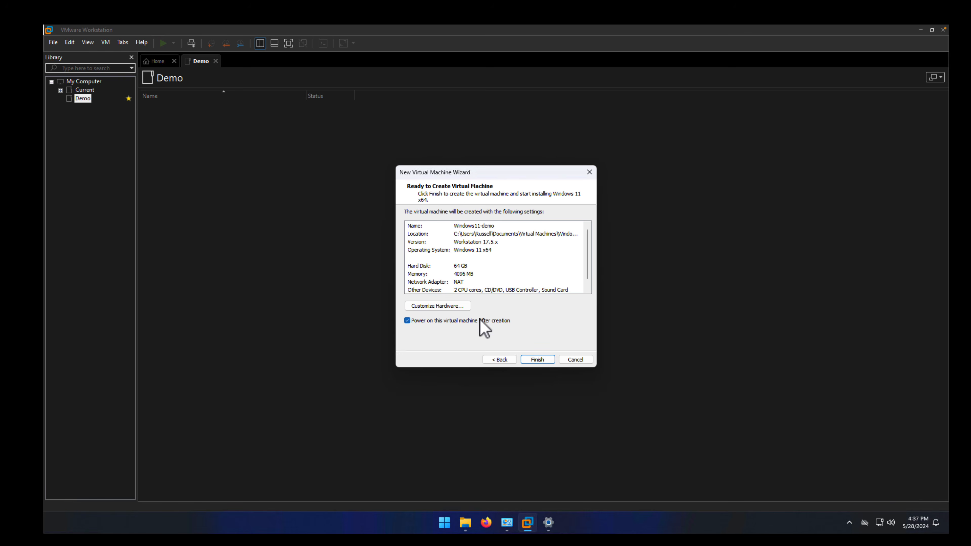
# Customize the virtual hardware with 8 GB of memory and a Host-only network adapter.
pyautogui.click(455, 308)
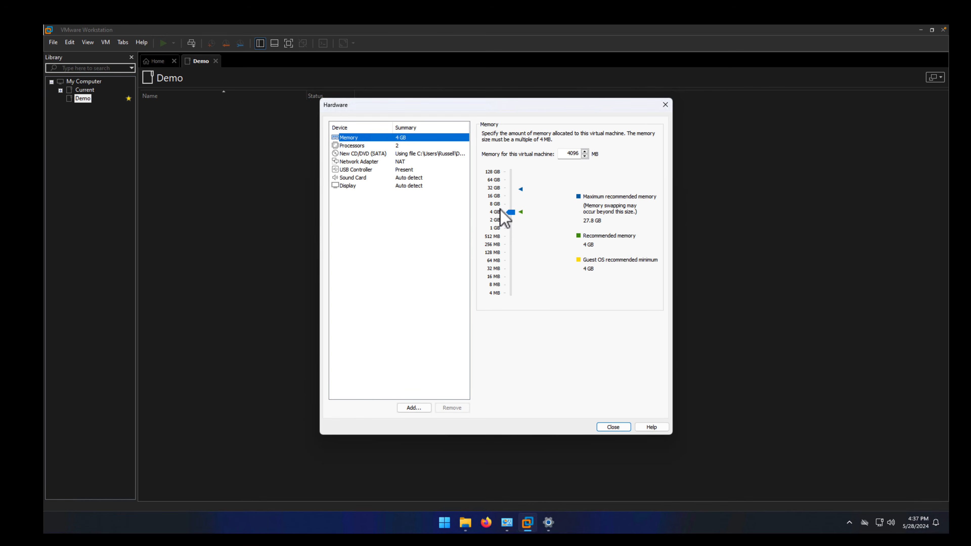
pyautogui.click(500, 208)
pyautogui.click(376, 162)
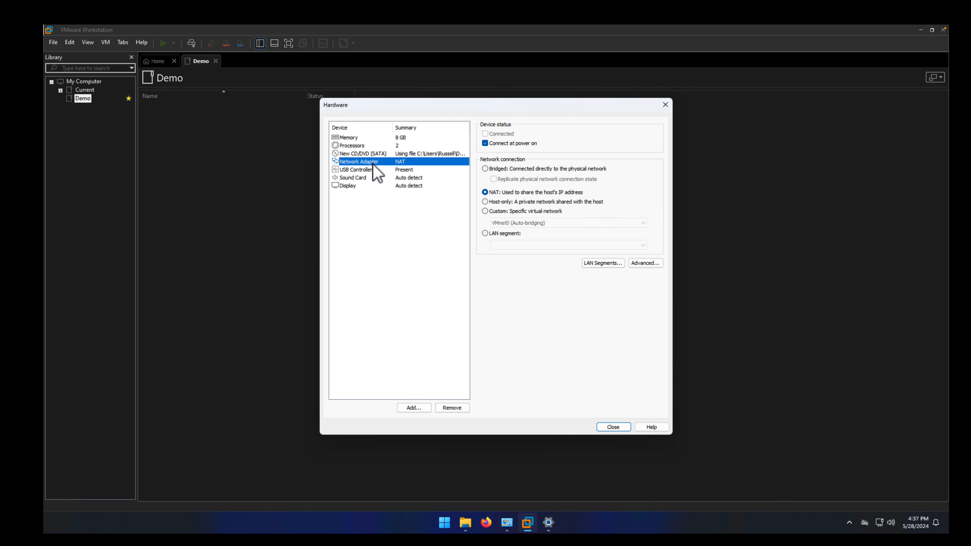
pyautogui.click(484, 202)
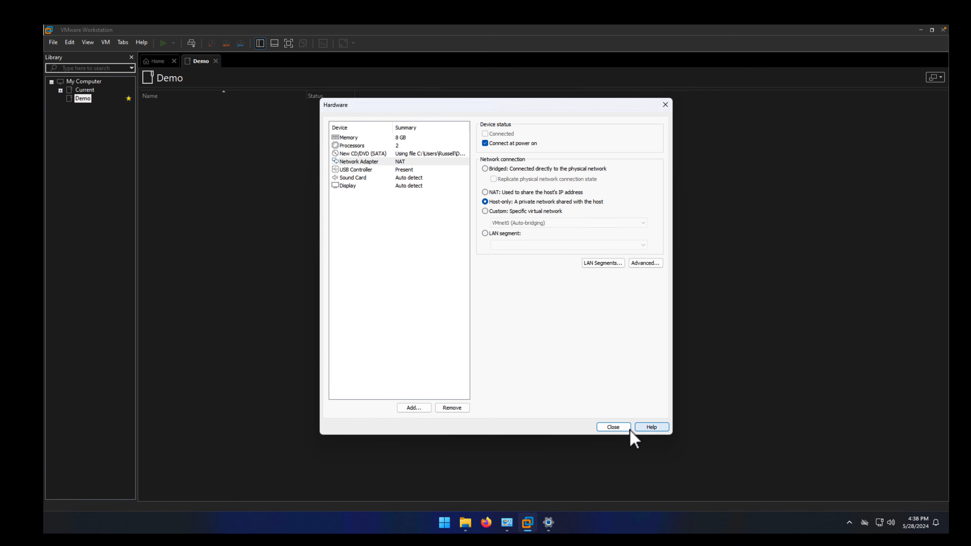
pyautogui.click(614, 428)
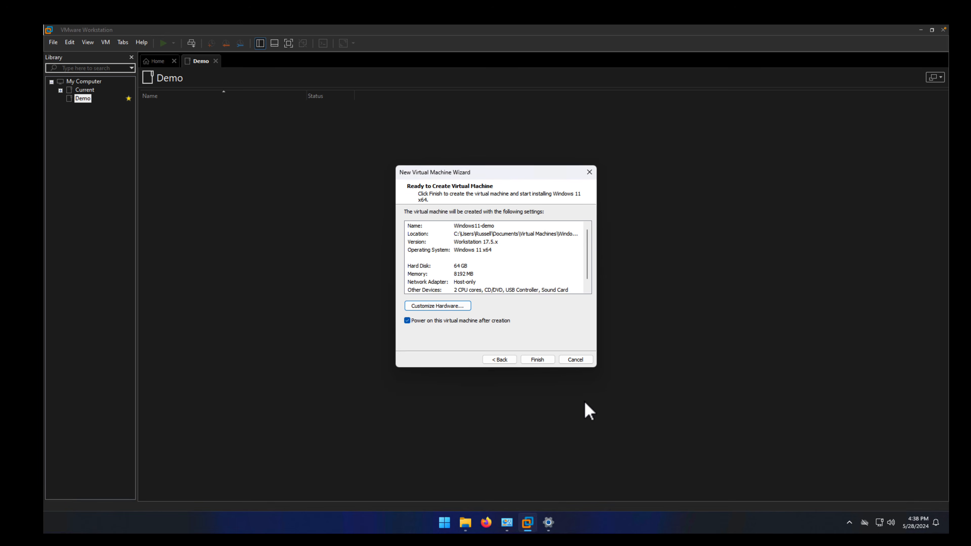
# Create the virtual machine and boot it from the installer disc to start Windows Setup.
pyautogui.click(537, 361)
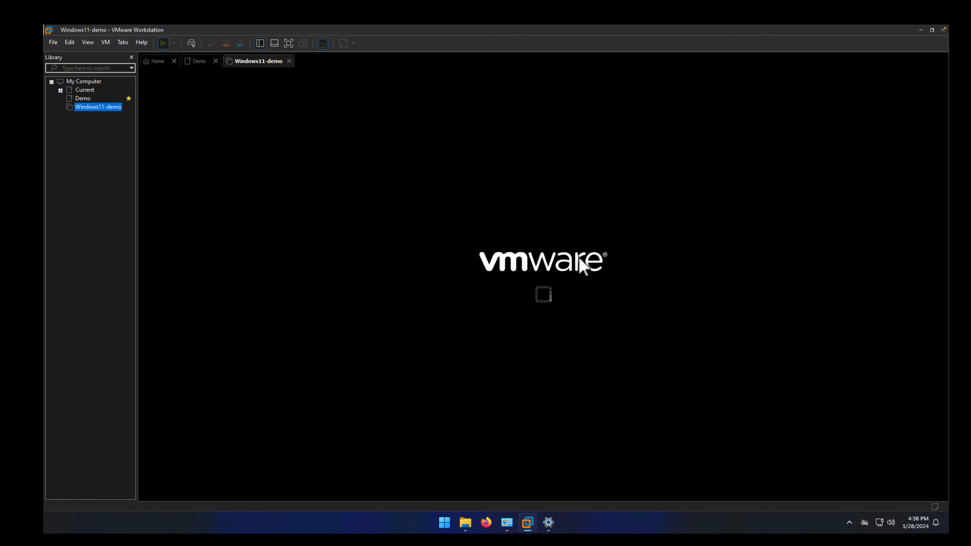
pyautogui.click(584, 255)
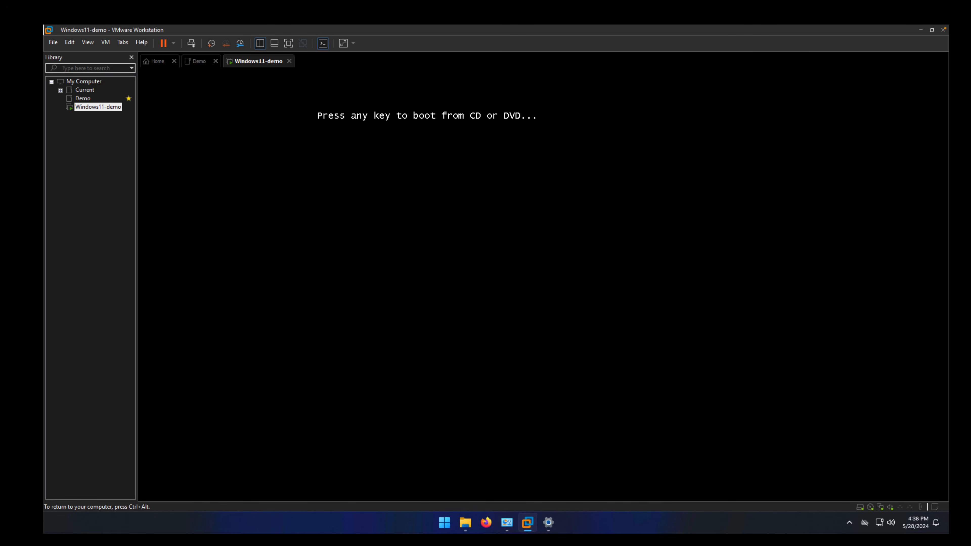
pyautogui.press('Return')
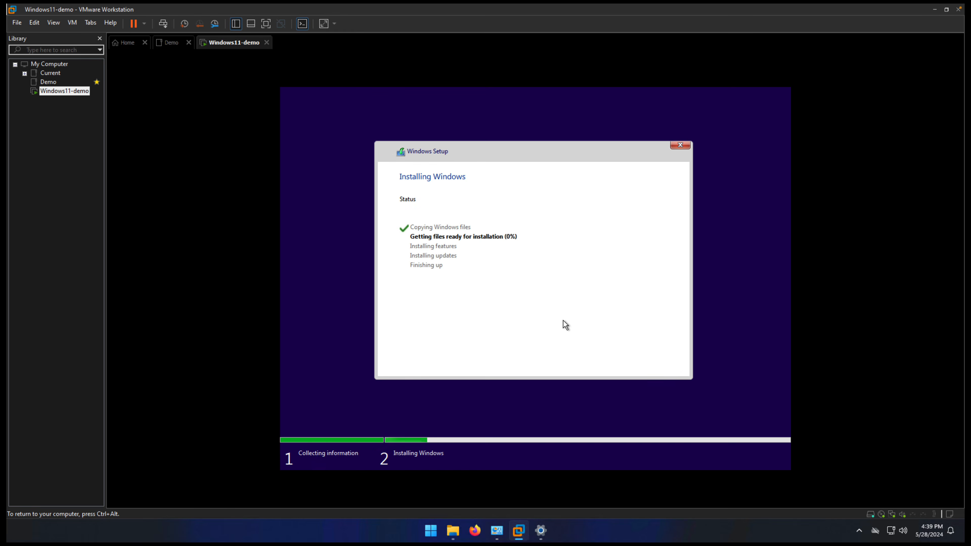
pyautogui.hotkey('ctrl', 'alt')
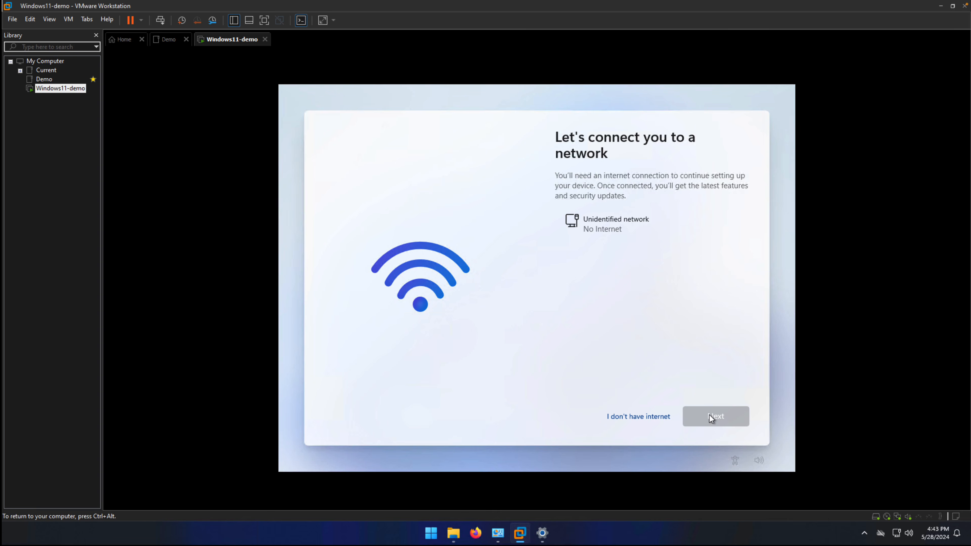
# Continue Windows setup without internet using limited setup and enter workspaces_byol as the device's user name.
pyautogui.click(627, 416)
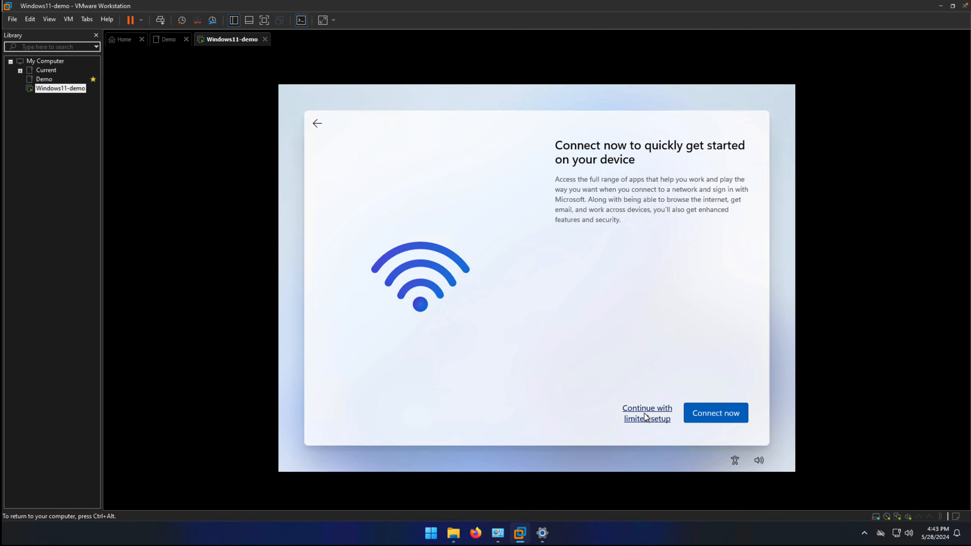
pyautogui.click(645, 416)
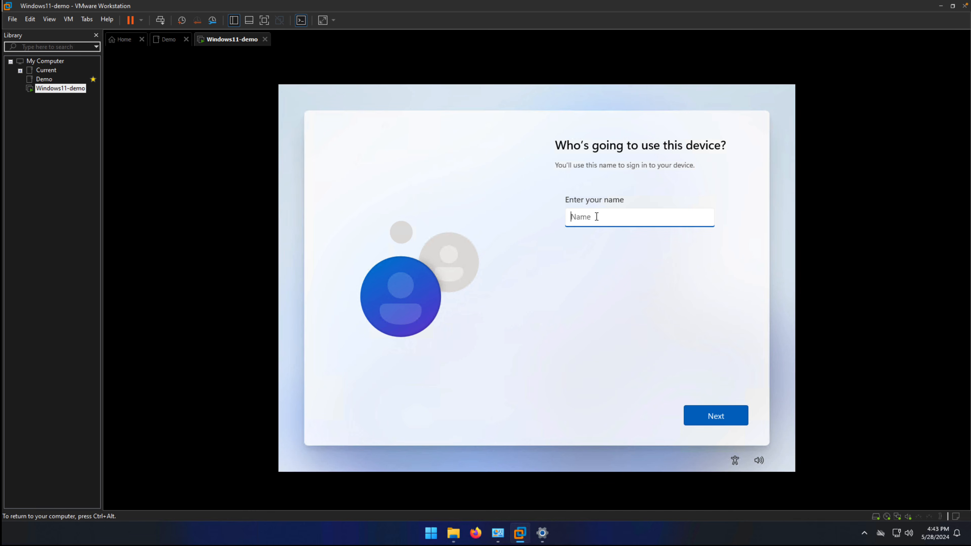
pyautogui.write('workspaces_byol')
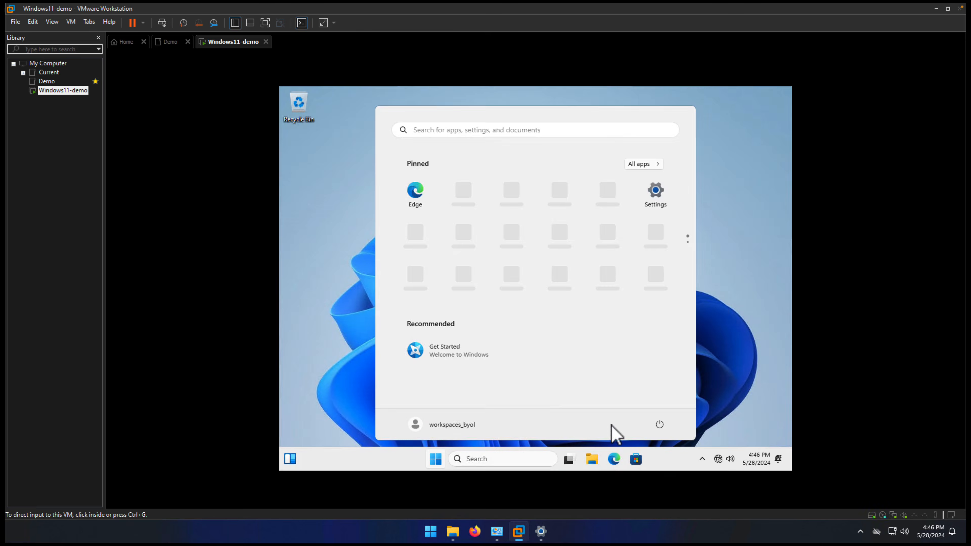
# Start the VMware Tools installation for Windows11-demo and run the 99,089 KB setup application from its DVD drive as administrator.
pyautogui.click(434, 460)
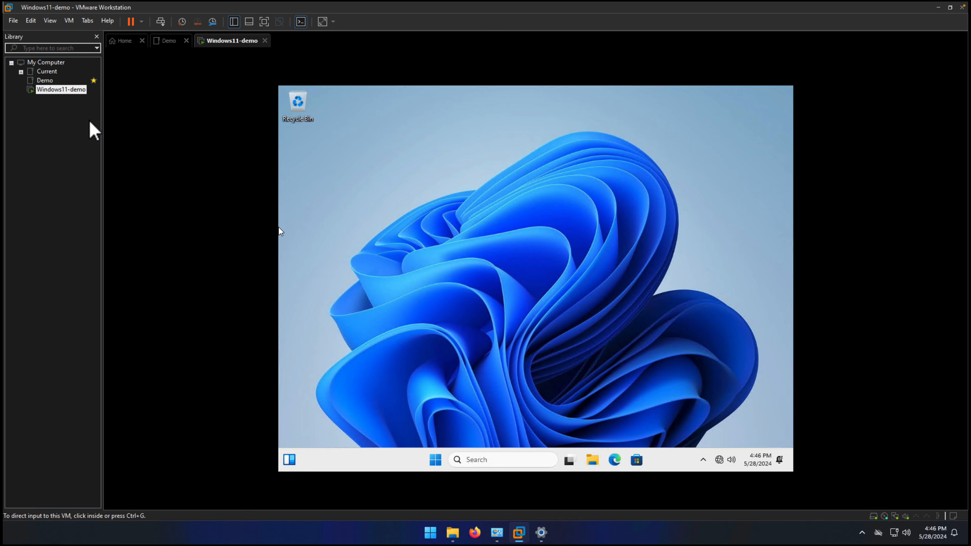
pyautogui.rightClick(74, 96)
pyautogui.click(119, 268)
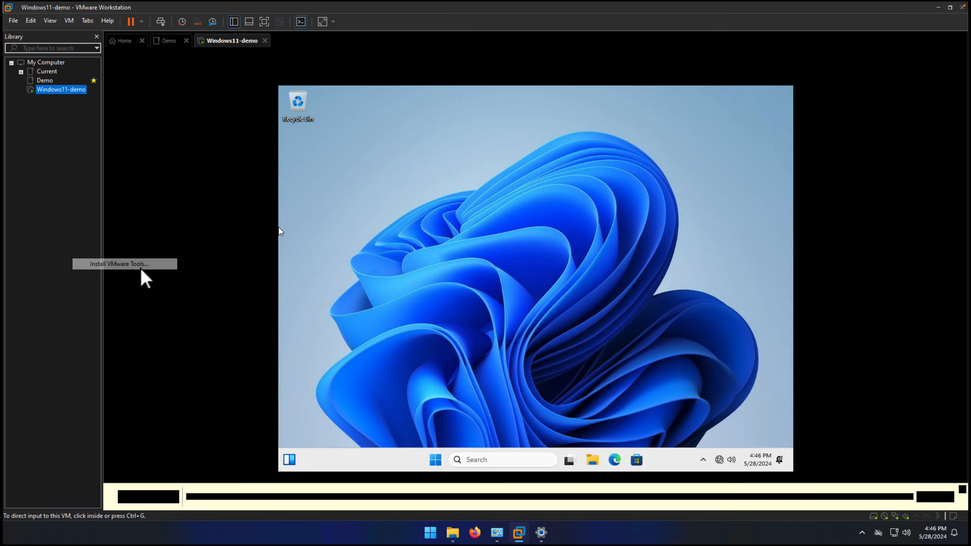
pyautogui.click(509, 382)
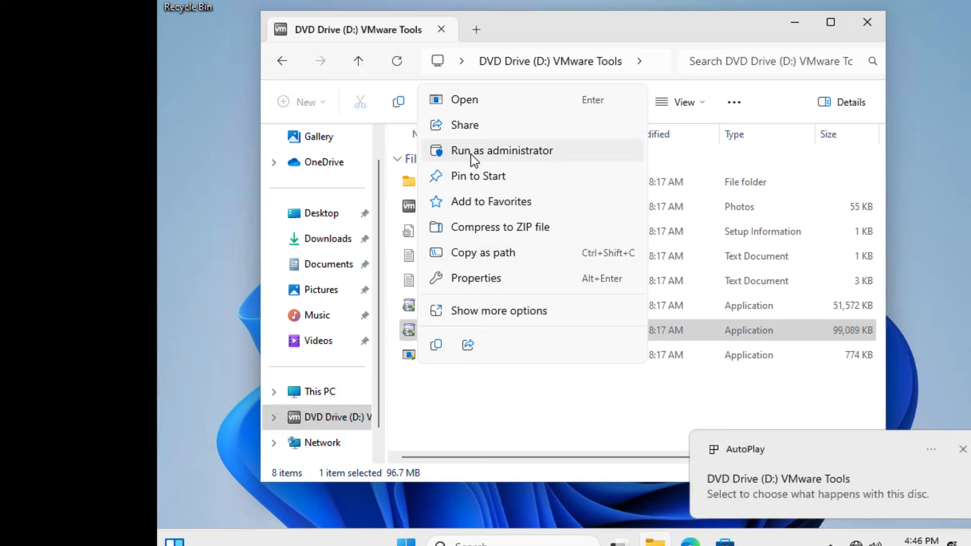
pyautogui.click(484, 203)
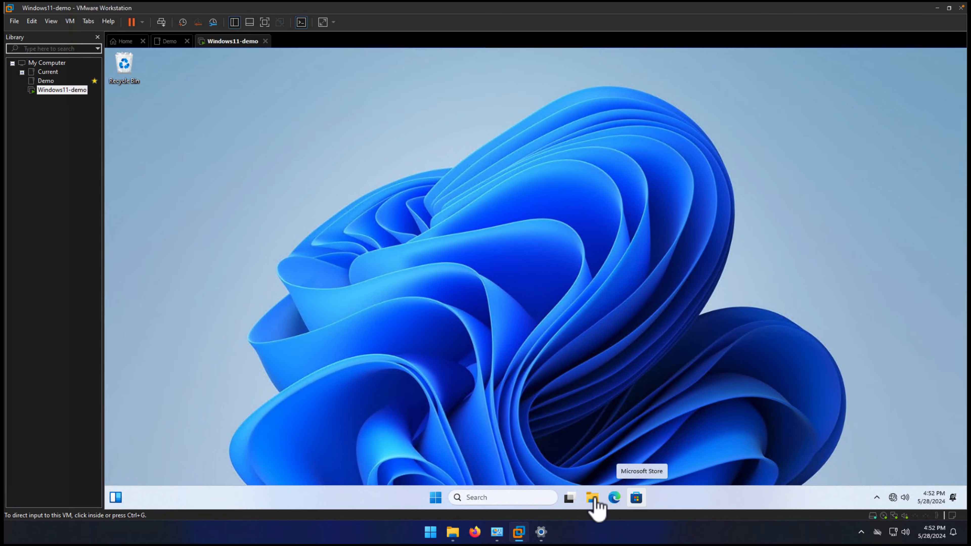
# Open the Documents folder in File Explorer inside the virtual machine.
pyautogui.click(595, 506)
pyautogui.click(592, 497)
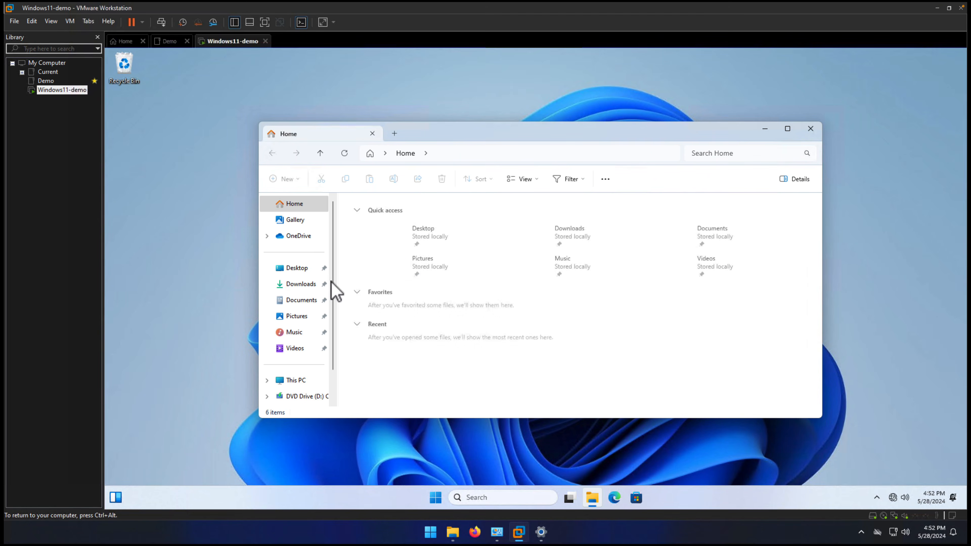
pyautogui.click(302, 300)
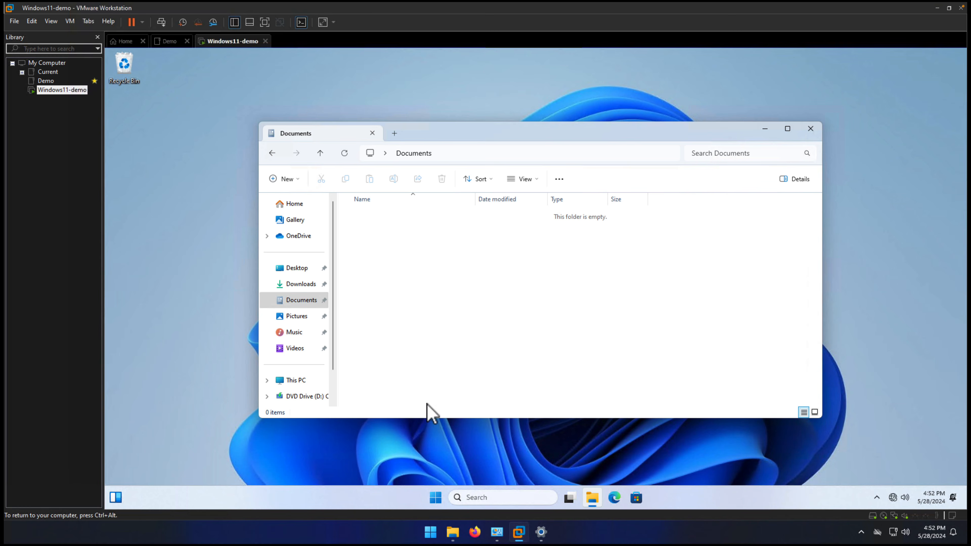
# Copy the BYOLChecker folder from the host's Share folder into the virtual machine's Documents folder.
pyautogui.moveTo(459, 533)
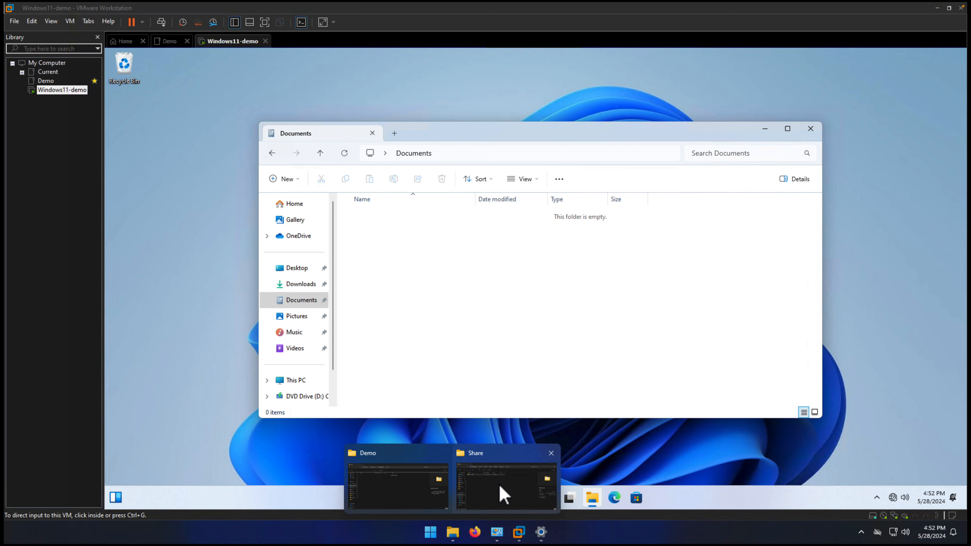
pyautogui.click(501, 495)
pyautogui.rightClick(268, 205)
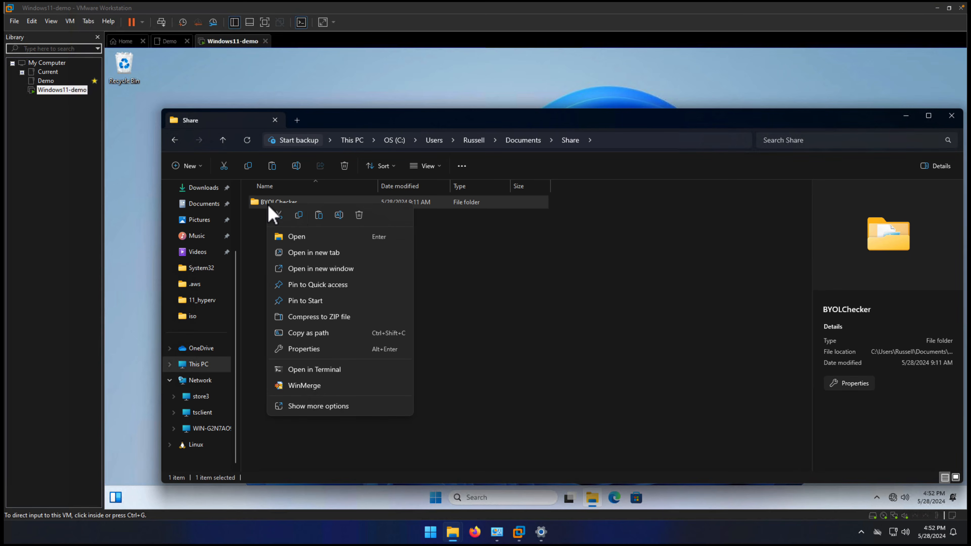
pyautogui.click(297, 216)
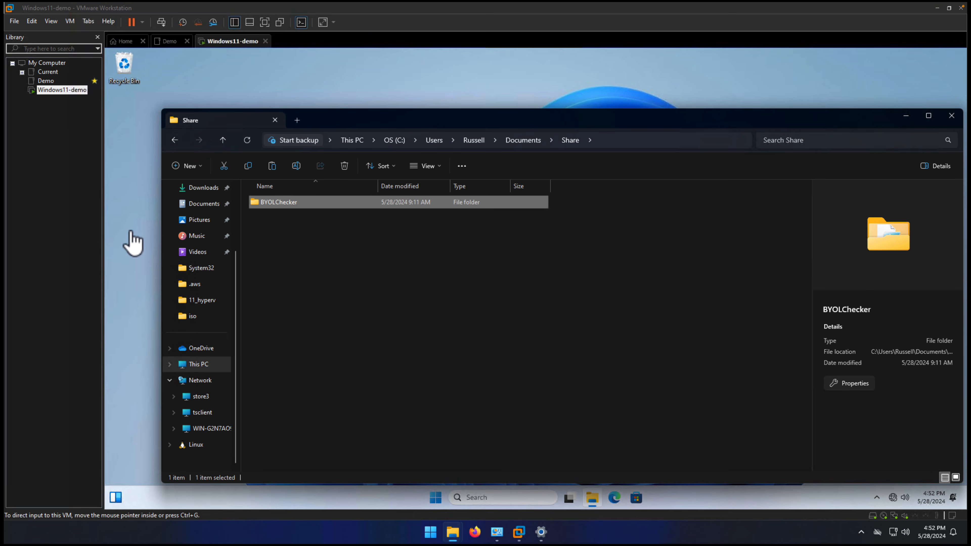
pyautogui.click(130, 238)
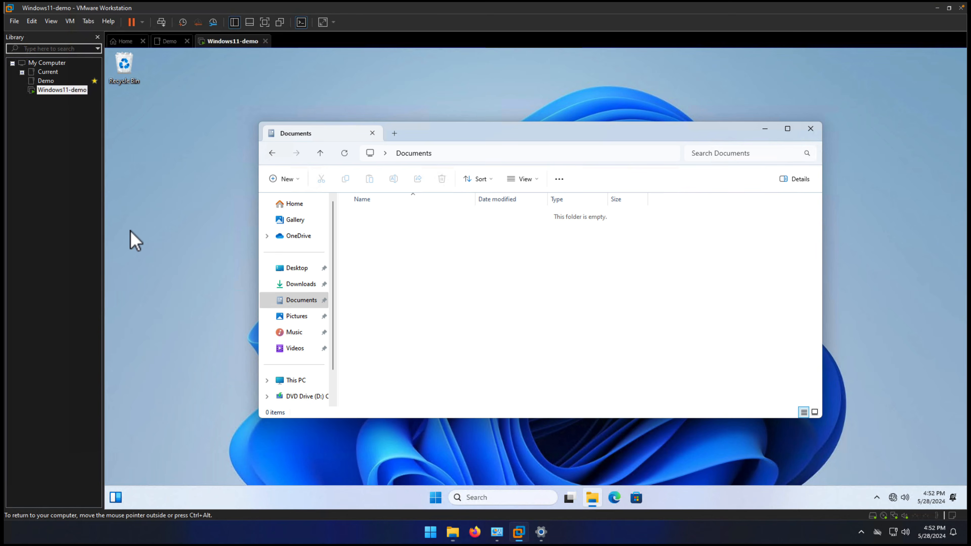
pyautogui.rightClick(369, 237)
pyautogui.click(369, 178)
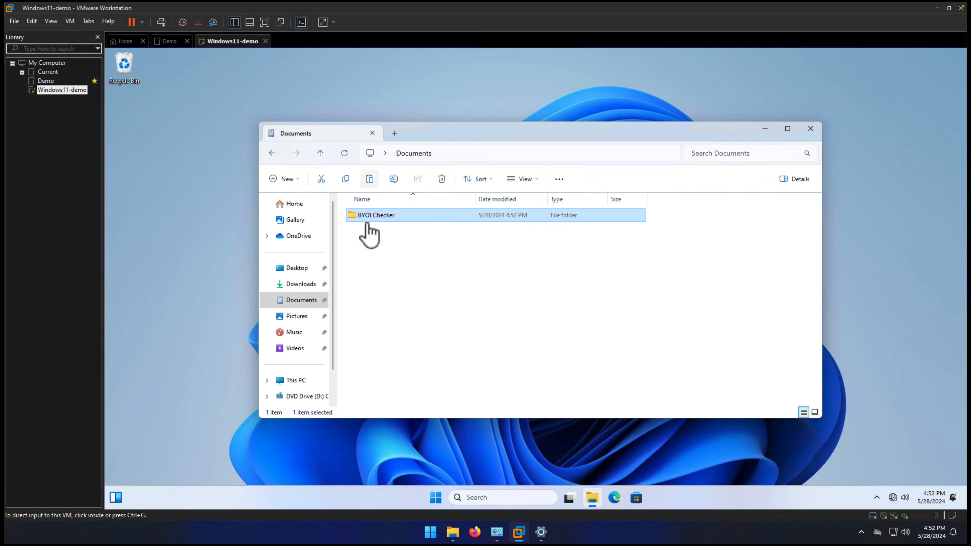
pyautogui.click(416, 270)
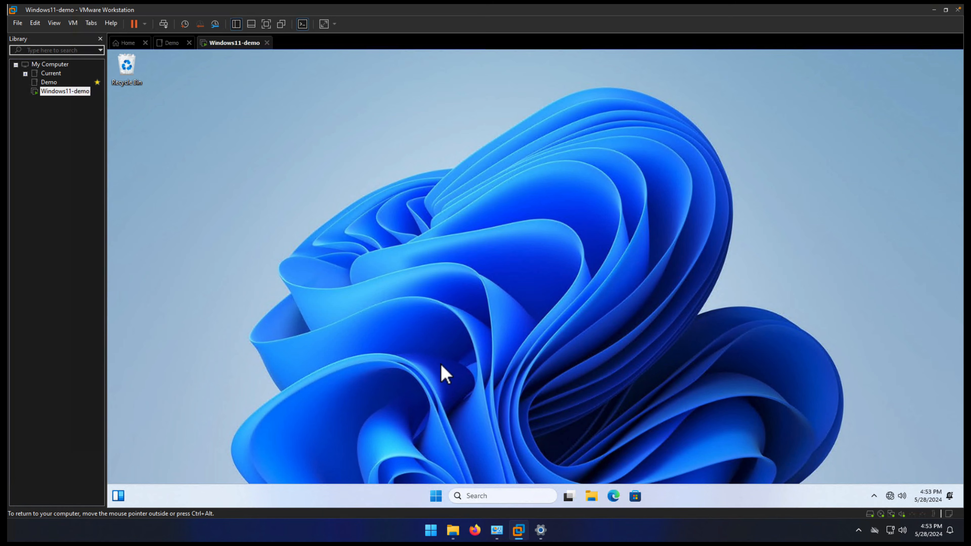
# Launch PowerShell as administrator in the virtual machine and approve the elevation request.
pyautogui.click(435, 496)
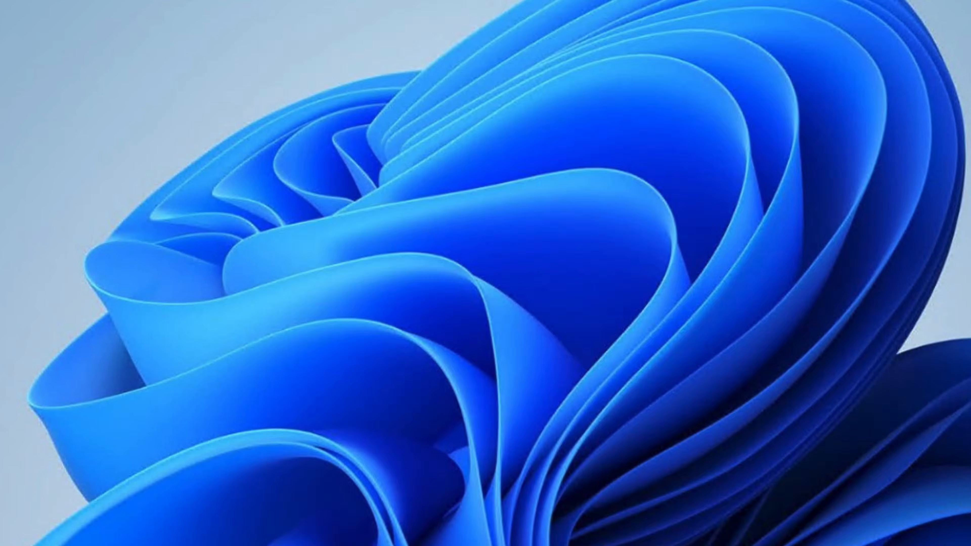
pyautogui.write('powershell')
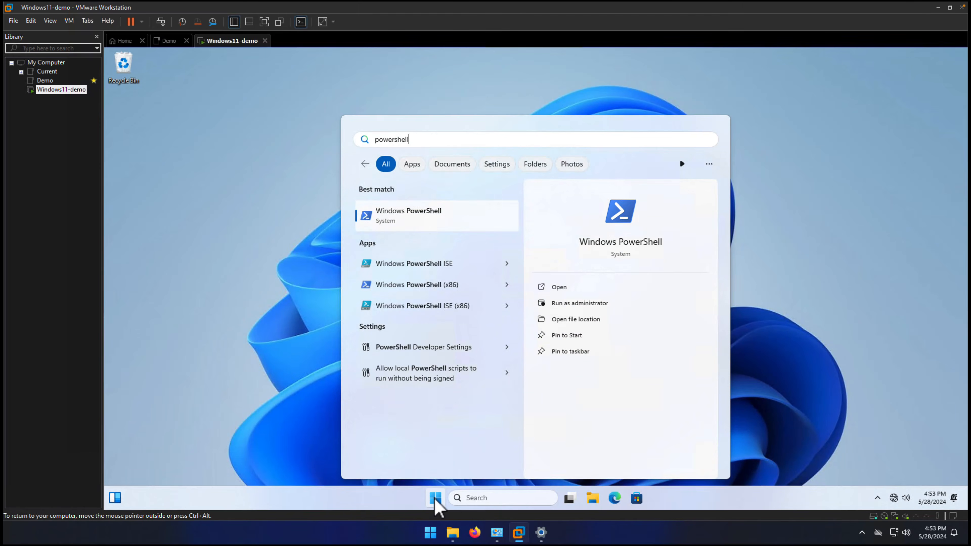
pyautogui.hotkey('ctrl', 'shift', 'Return')
pyautogui.hotkey('alt', 'y')
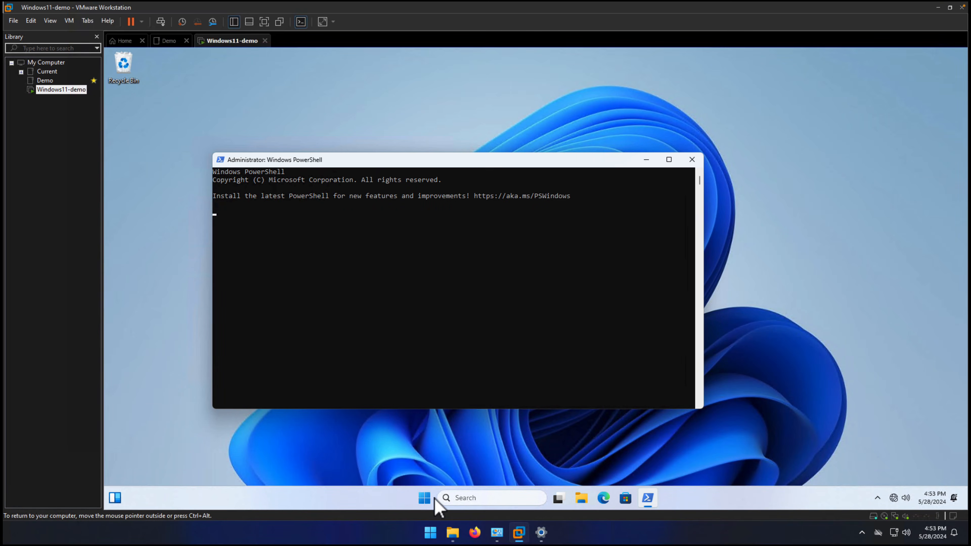
# Set the PowerShell execution policy to RemoteSigned, answer A for Yes to All, and clear the console.
pyautogui.write('set-exec')
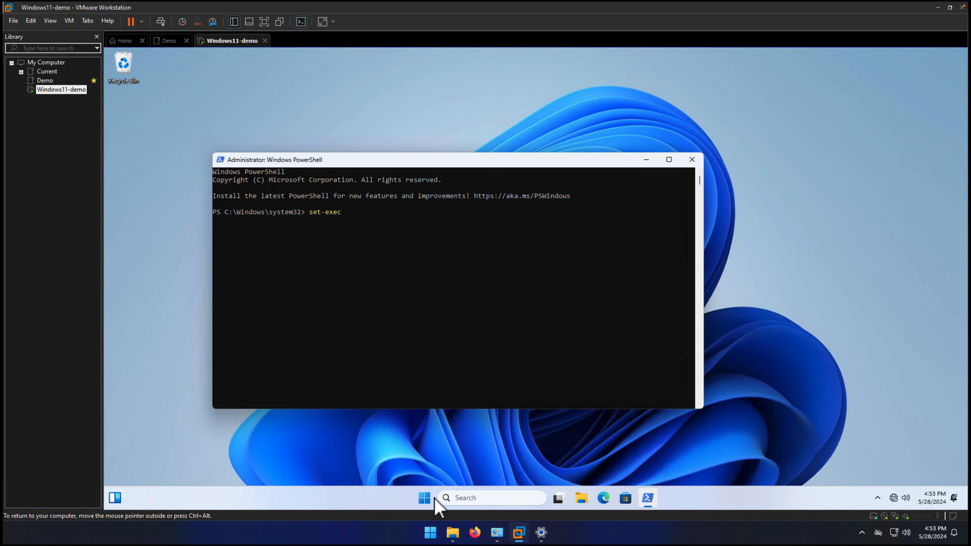
pyautogui.press('Tab')
pyautogui.write('RemoteSigned')
pyautogui.press('Return')
pyautogui.write('A')
pyautogui.press('Return')
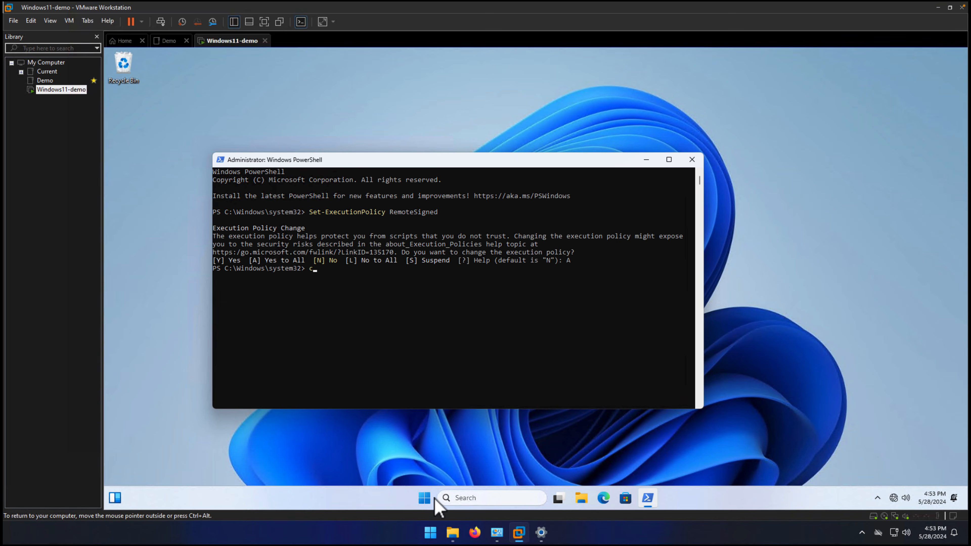
pyautogui.hotkey('ctrl', 'l')
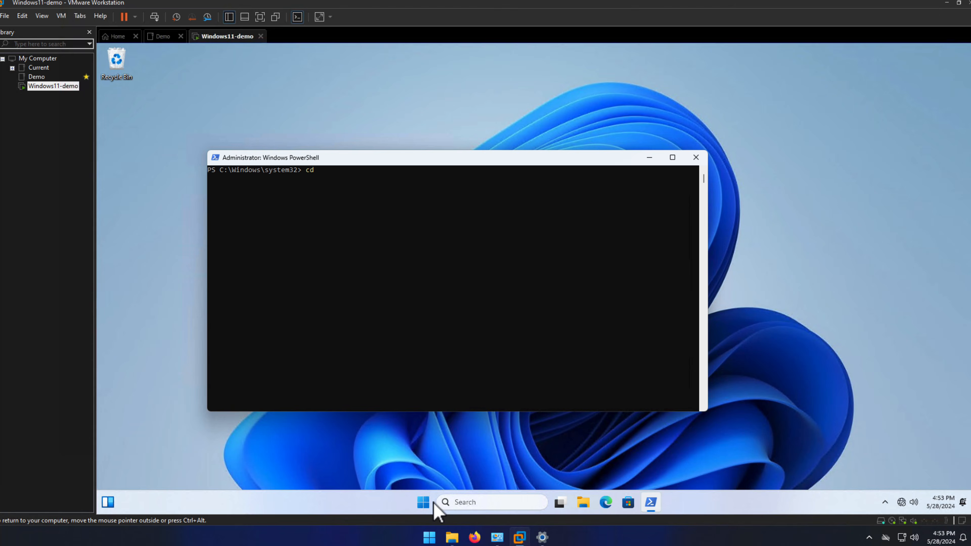
# Change to the C:\Users\workspaces_byol\Documents\BYOLChecker\ directory and run the .\BYOLChecker.ps1 script.
pyautogui.write('c:')
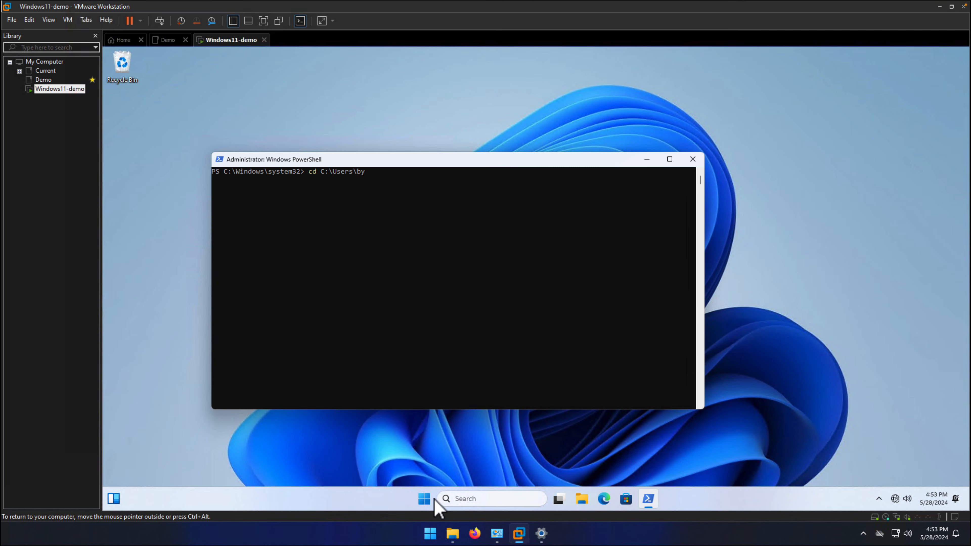
pyautogui.press('BackSpace')
pyautogui.write('workspaces_byol\x08')
pyautogui.write('Documents\\BYOLChecker\\')
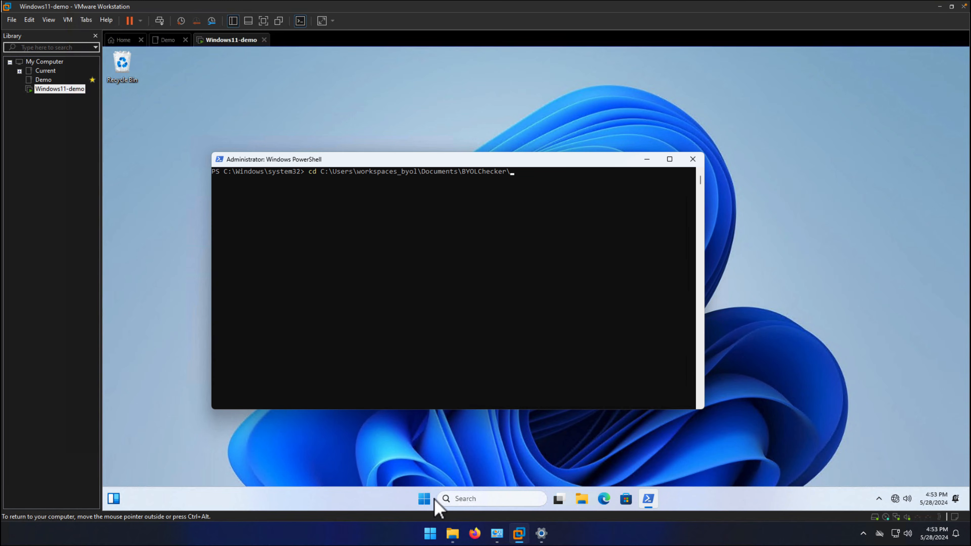
pyautogui.press('Return')
pyautogui.write('.\\BYOLChecker.ps1')
pyautogui.press('Return')
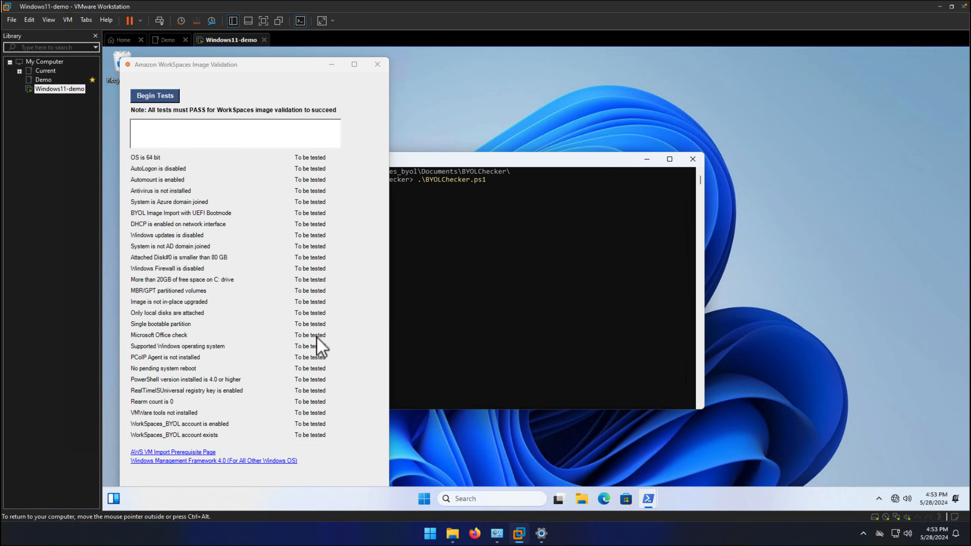
# Run the WorkSpaces image validation tests, fix all warnings and rerun the tests, closing the checker and PowerShell when done.
pyautogui.click(153, 97)
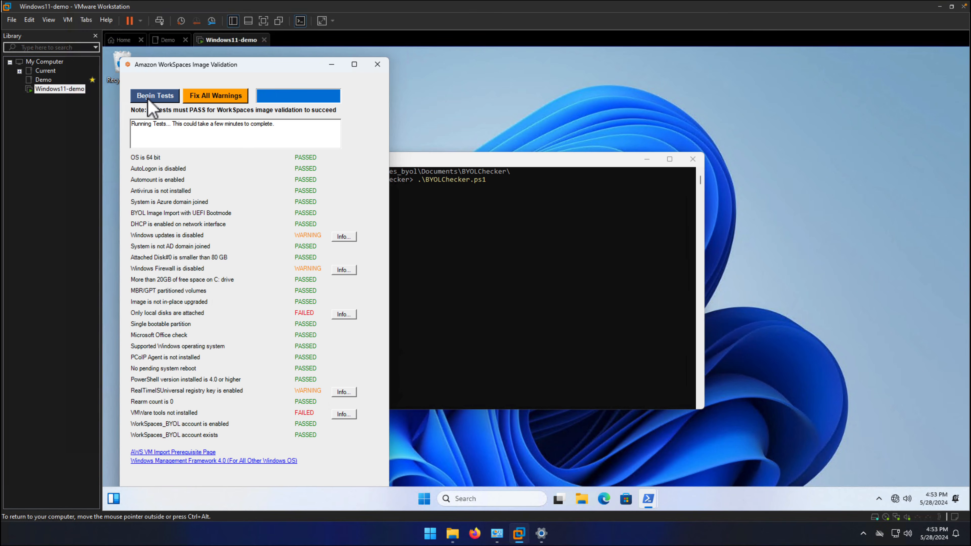
pyautogui.click(220, 99)
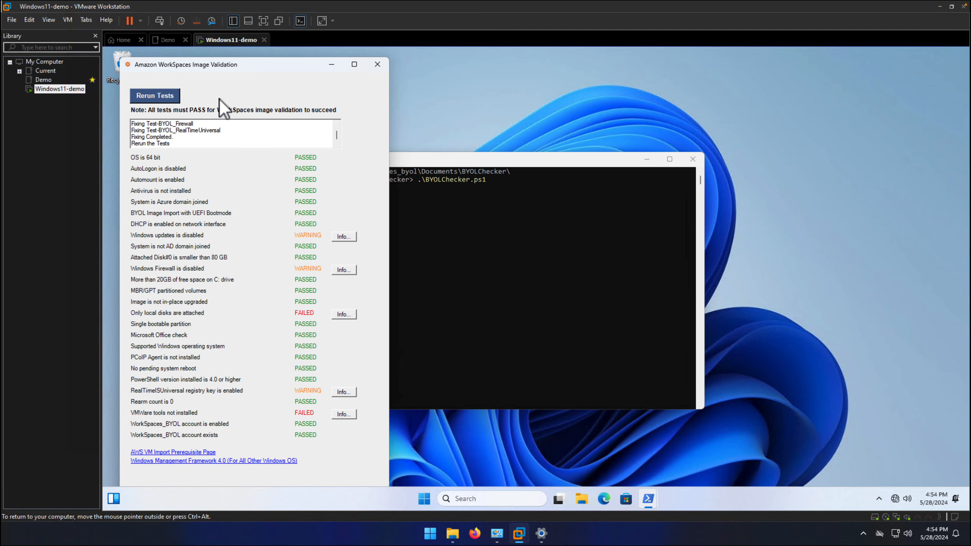
pyautogui.click(160, 101)
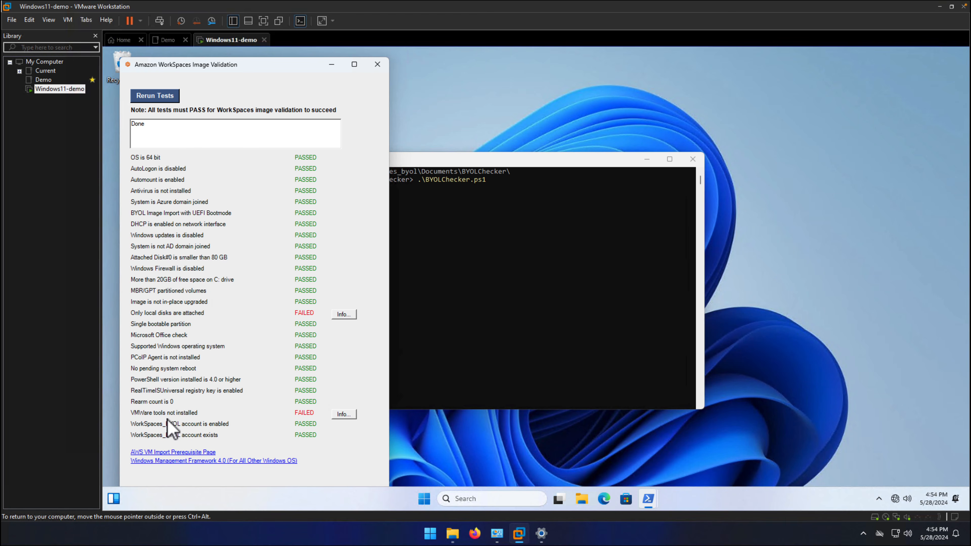
pyautogui.click(377, 66)
pyautogui.click(693, 161)
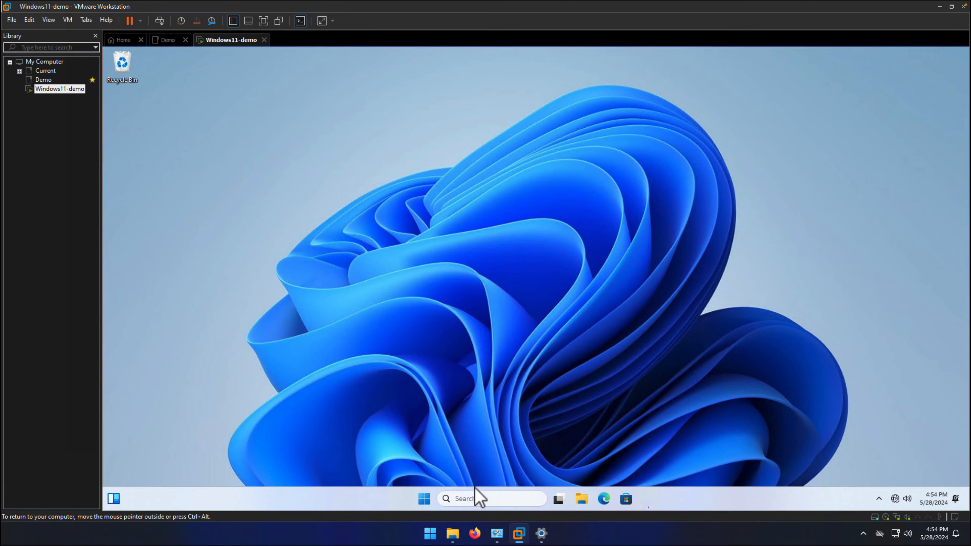
# Open Programs and Features with appwiz.cpl and uninstall VMware Tools, declining the immediate restart.
pyautogui.rightClick(435, 498)
pyautogui.click(422, 440)
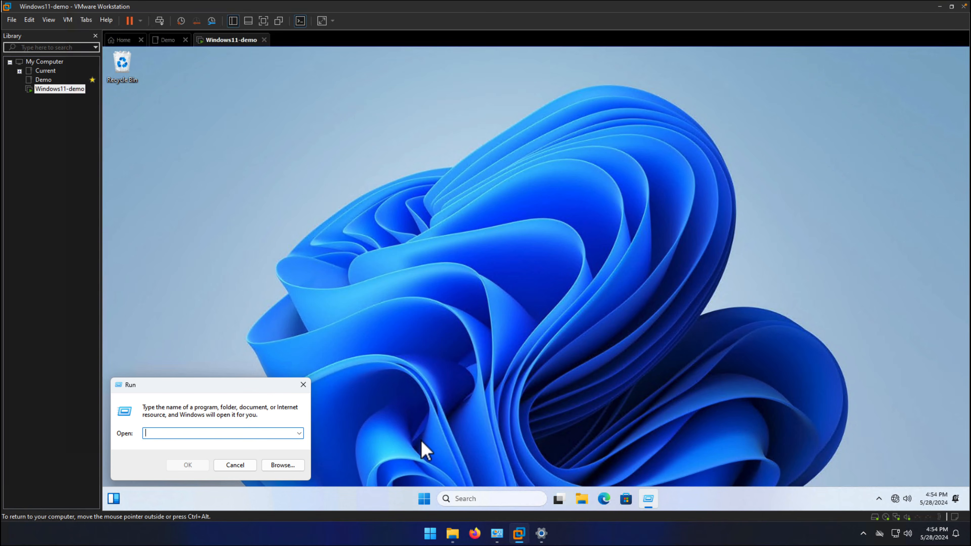
pyautogui.write('appwiz.cpl')
pyautogui.press('Return')
pyautogui.click(405, 289)
pyautogui.click(418, 215)
pyautogui.click(585, 271)
pyautogui.click(482, 346)
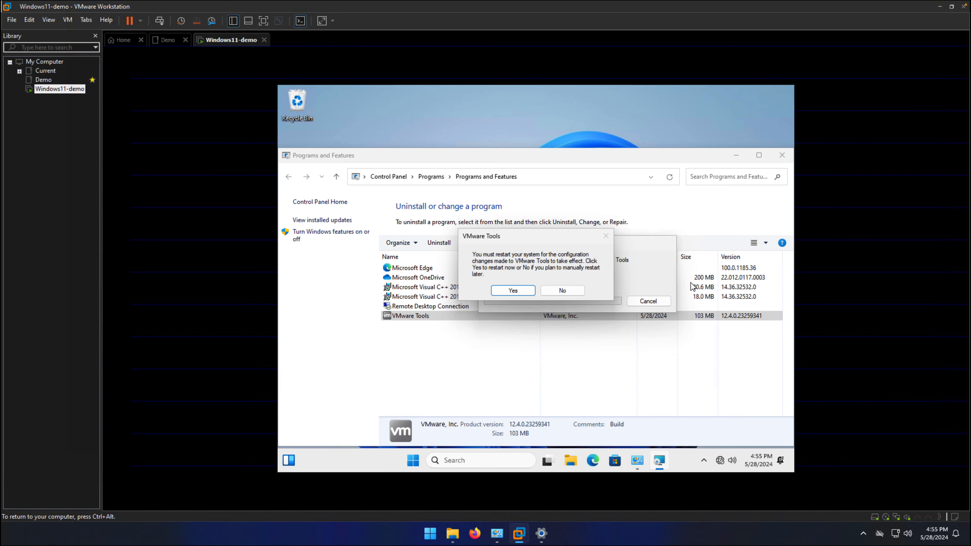
pyautogui.click(561, 290)
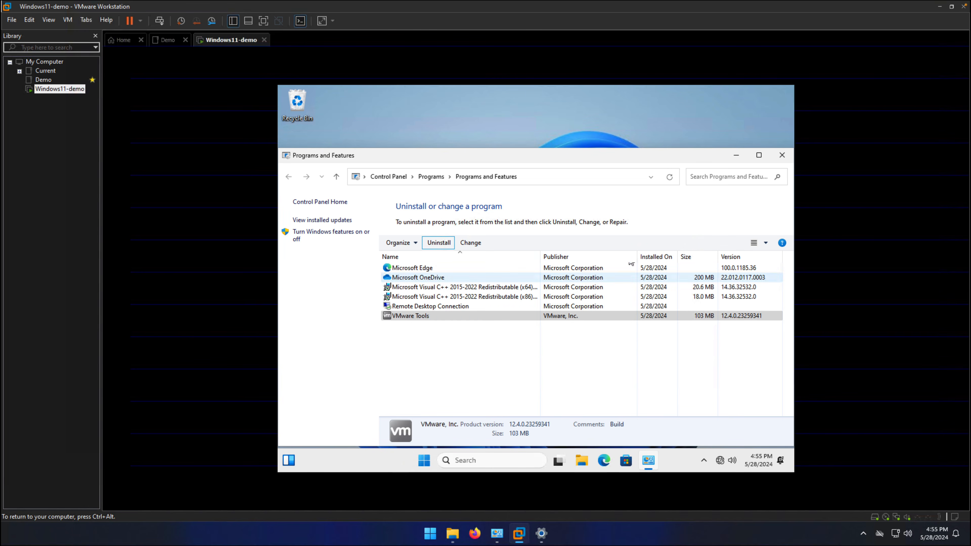
pyautogui.click(782, 156)
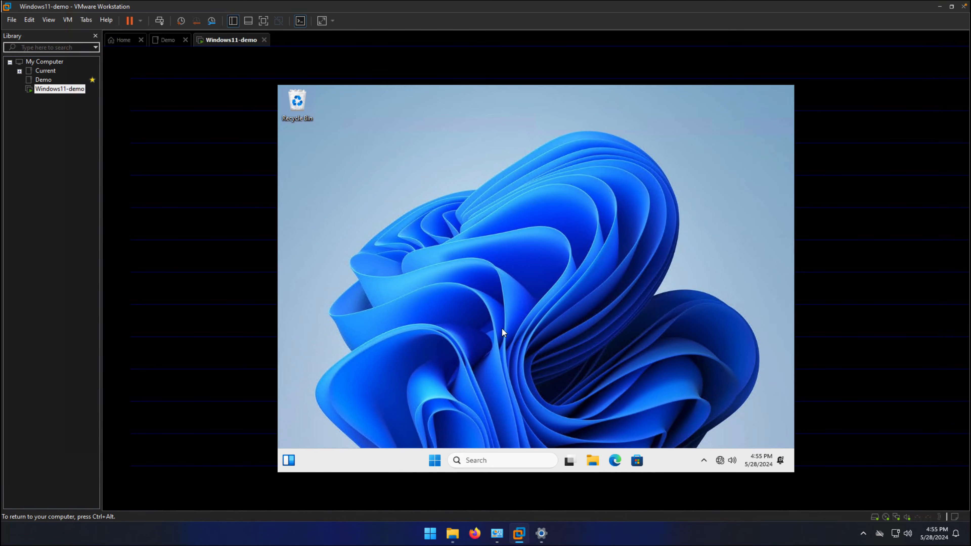
# Shut down Windows inside the Windows11-demo virtual machine.
pyautogui.click(432, 453)
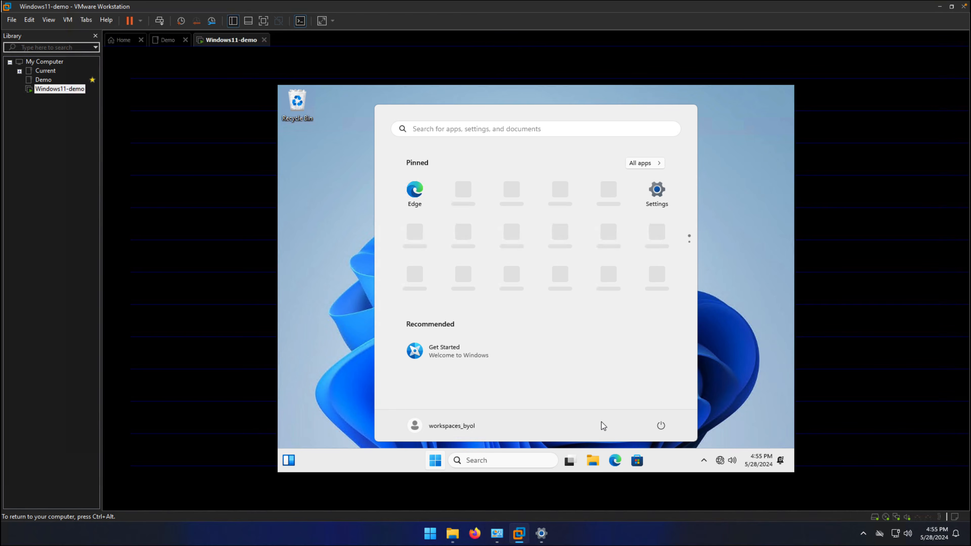
pyautogui.click(660, 426)
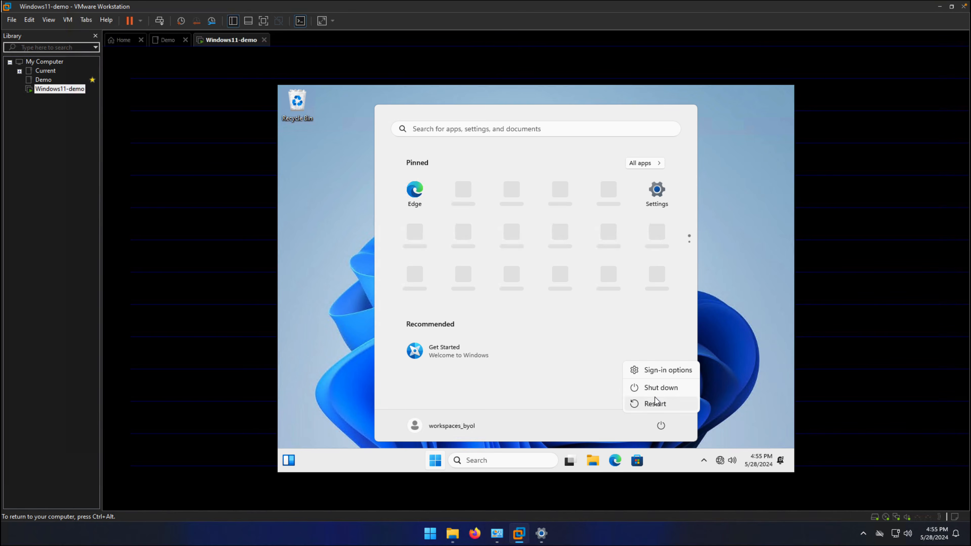
pyautogui.click(654, 385)
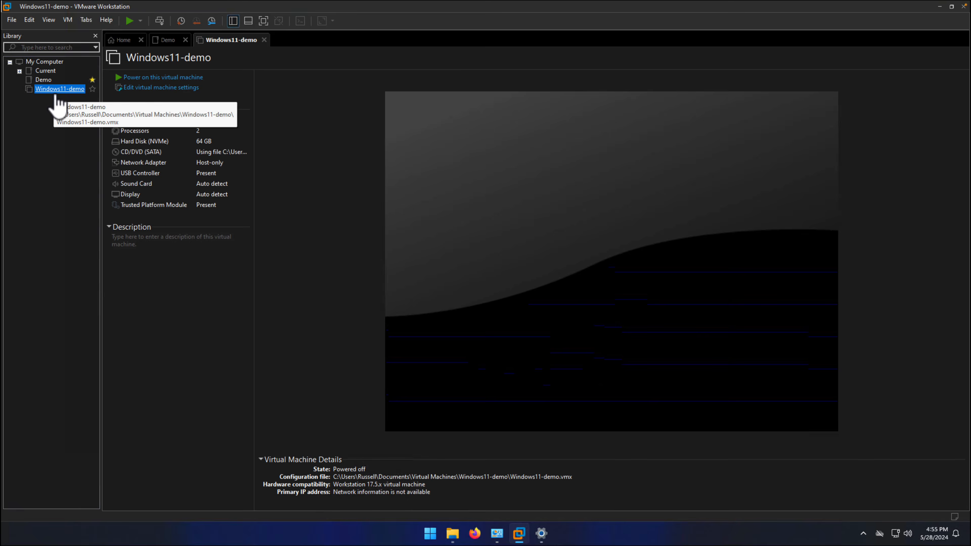
# Remove the CD/DVD (SATA) device from the Windows11-demo virtual machine's hardware settings.
pyautogui.rightClick(55, 92)
pyautogui.click(86, 281)
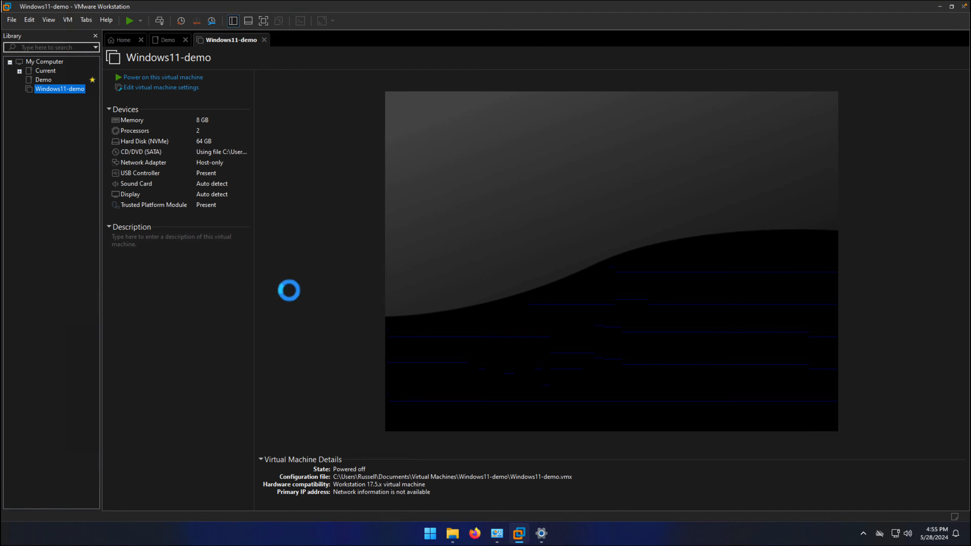
pyautogui.click(330, 153)
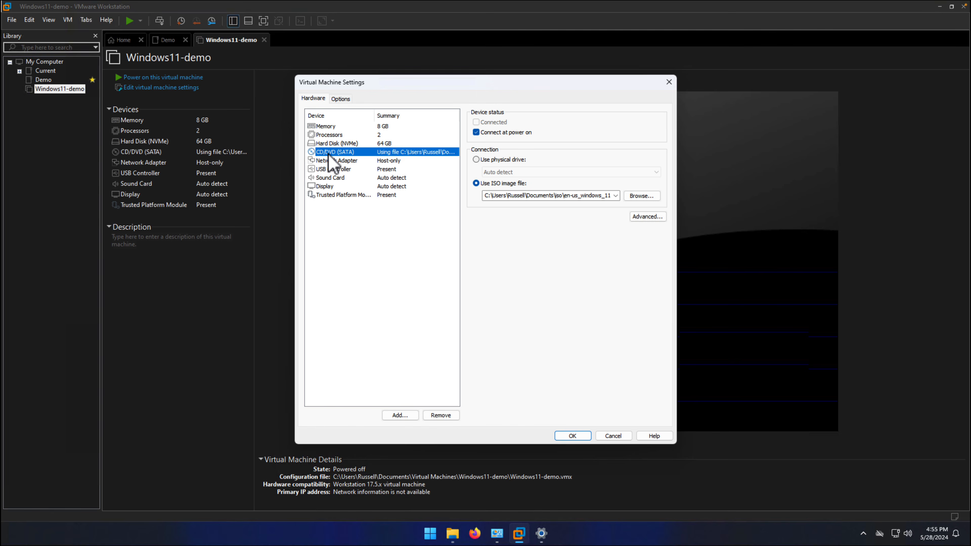
pyautogui.click(442, 416)
pyautogui.click(580, 439)
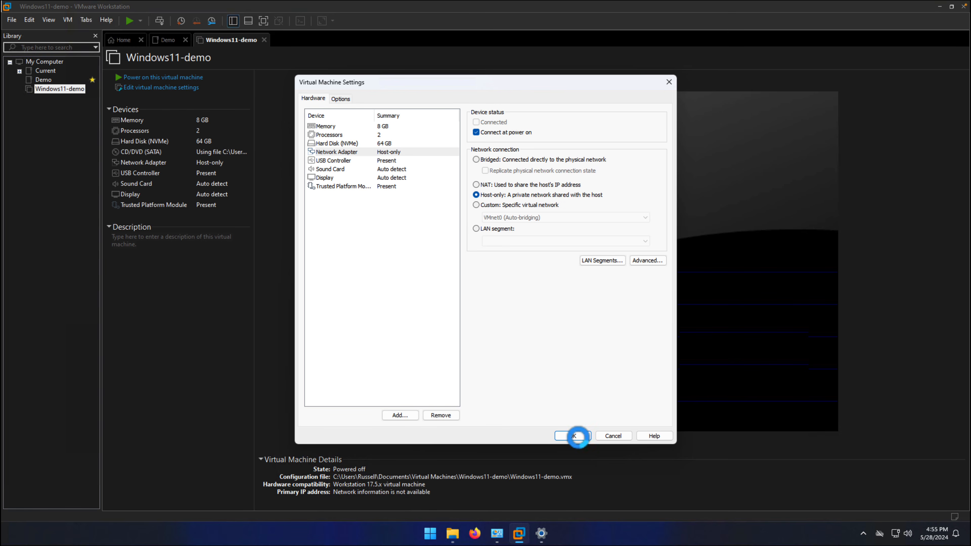
# Power on the Windows11-demo virtual machine and launch PowerShell as administrator in it, approving the elevation request.
pyautogui.click(177, 78)
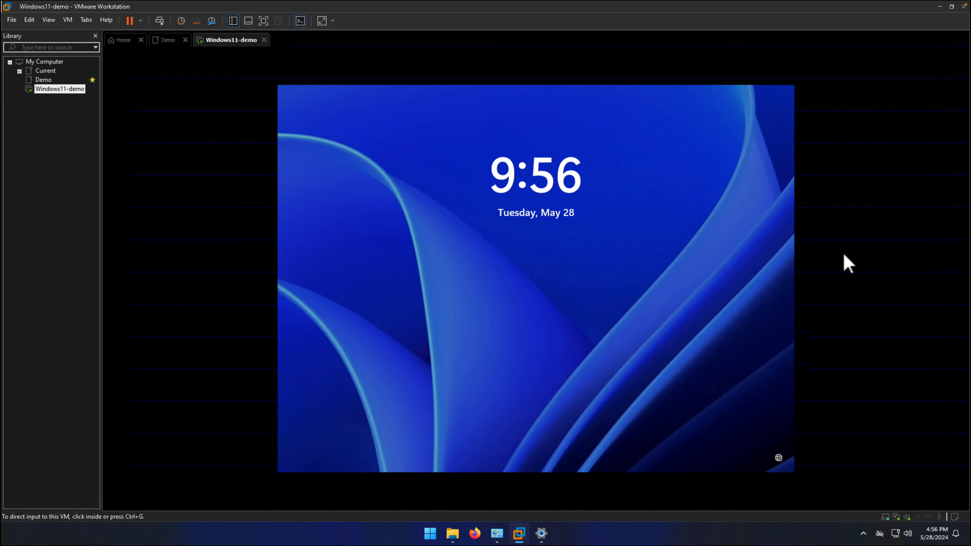
pyautogui.click(843, 262)
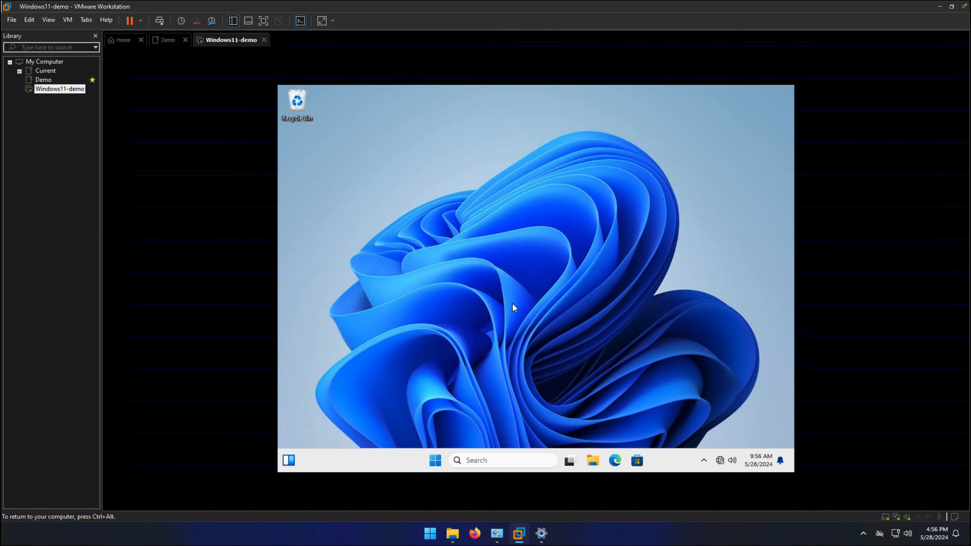
pyautogui.click(432, 466)
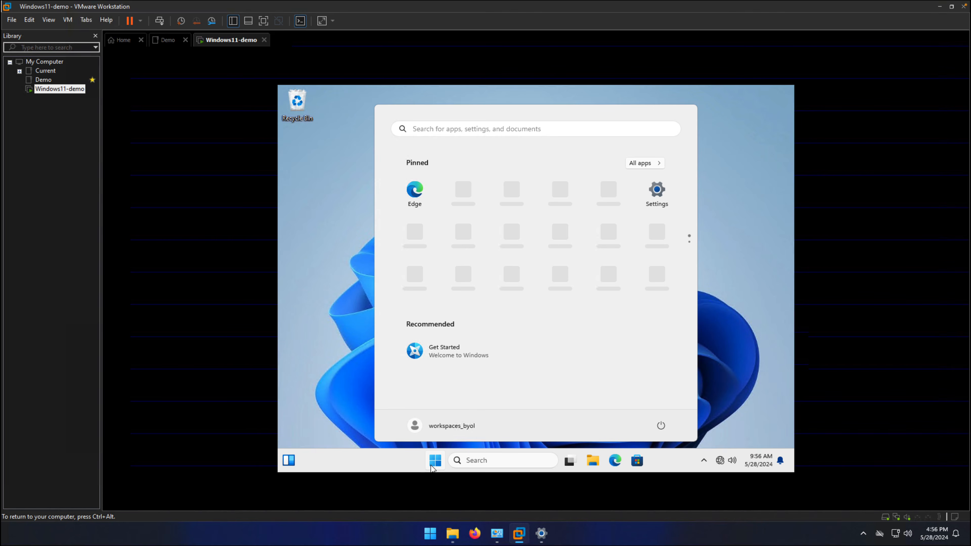
pyautogui.write('powershell')
pyautogui.hotkey('ctrl', 'shift', 'Return')
pyautogui.hotkey('alt', 'y')
# Run .\BYOLChecker.ps1 from C:\Users\workspaces_byol\Documents\BYOLChecker\ and start the image validation tests.
pyautogui.write('cd C:\\Users\\w')
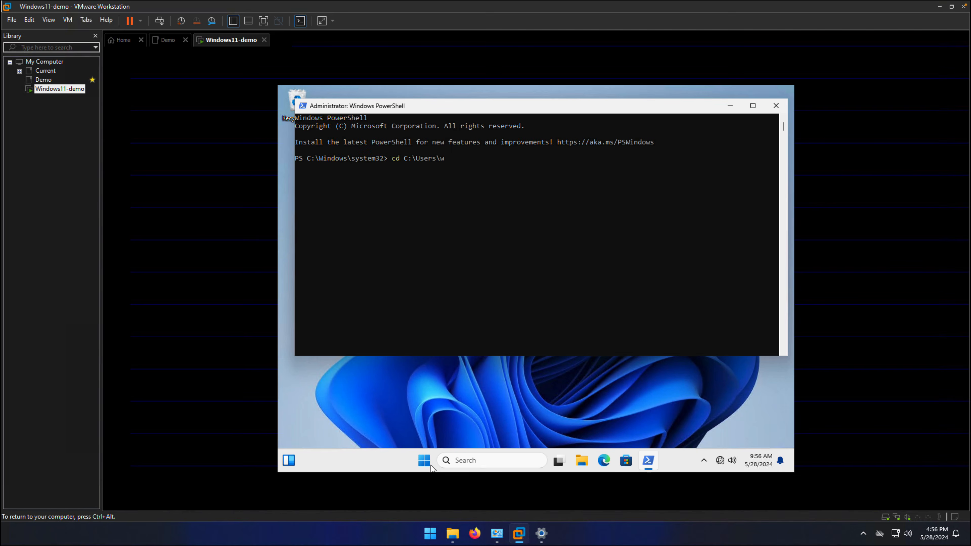
pyautogui.write('orkspaces_byol\\Documents\\BYOLChecker\\')
pyautogui.press('Return')
pyautogui.write('.\\BYOLChecker.ps1')
pyautogui.press('Return')
pyautogui.click(349, 126)
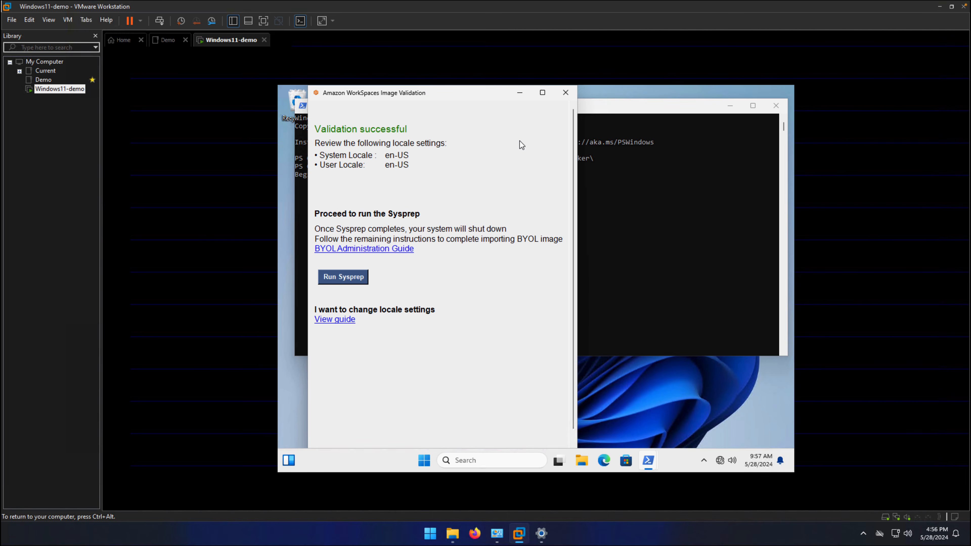
# Close the image validation and PowerShell windows without running Sysprep, and shut down the virtual machine.
pyautogui.click(565, 94)
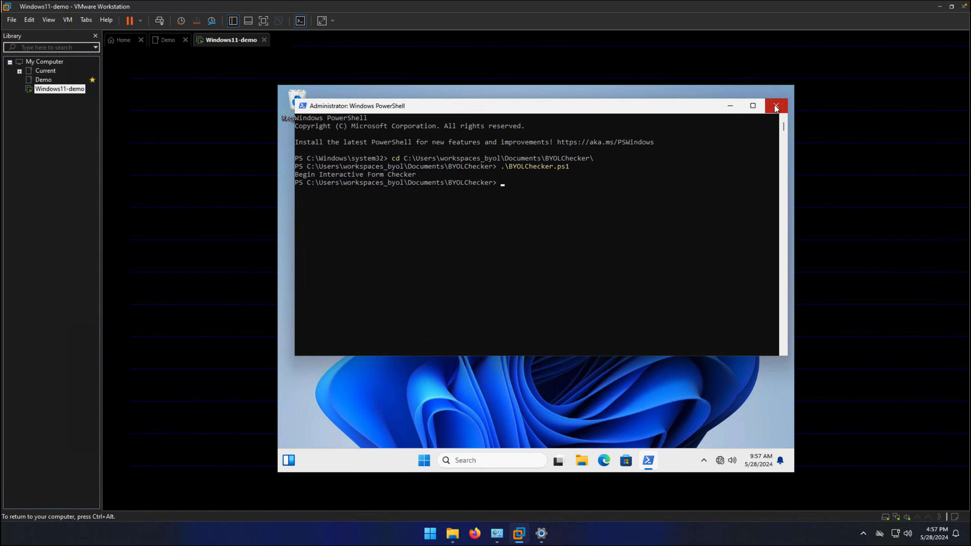
pyautogui.click(775, 106)
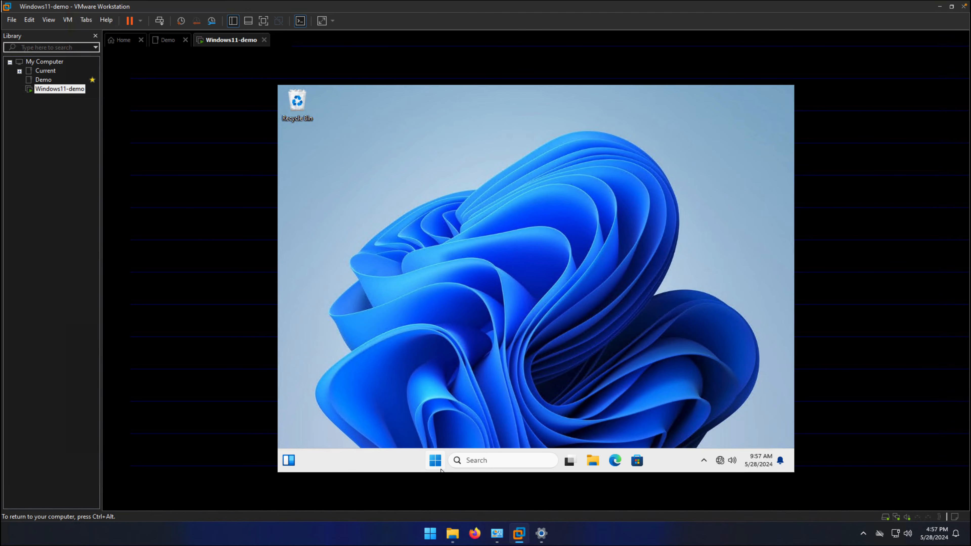
pyautogui.click(436, 462)
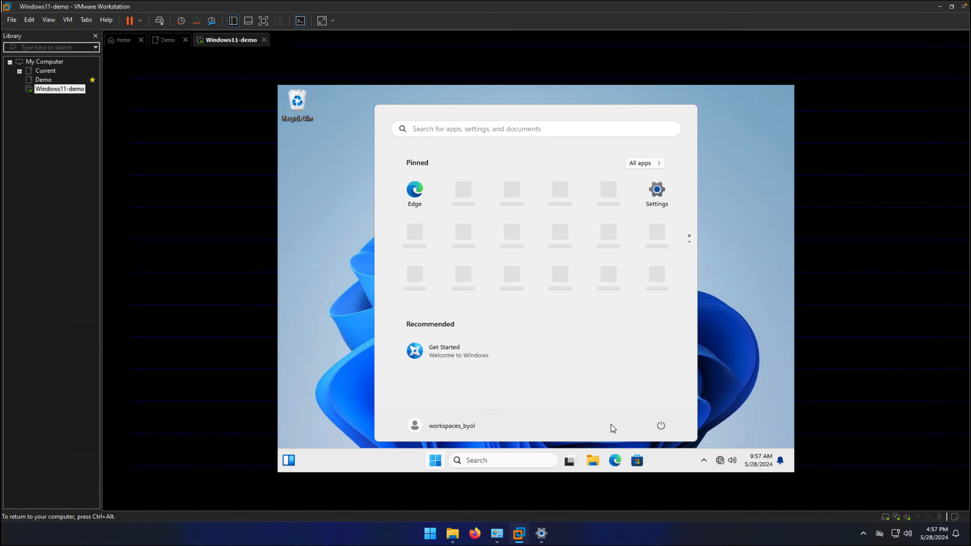
pyautogui.click(661, 426)
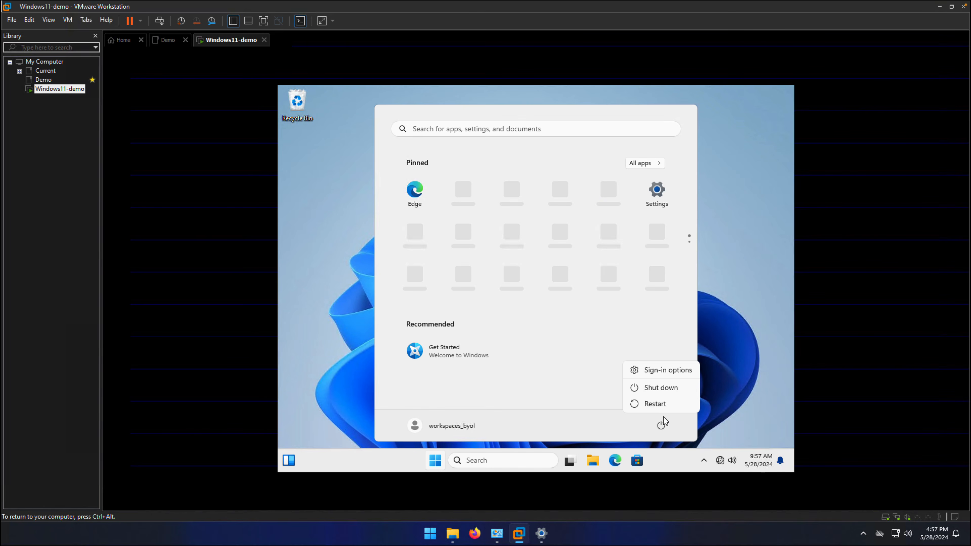
pyautogui.click(661, 389)
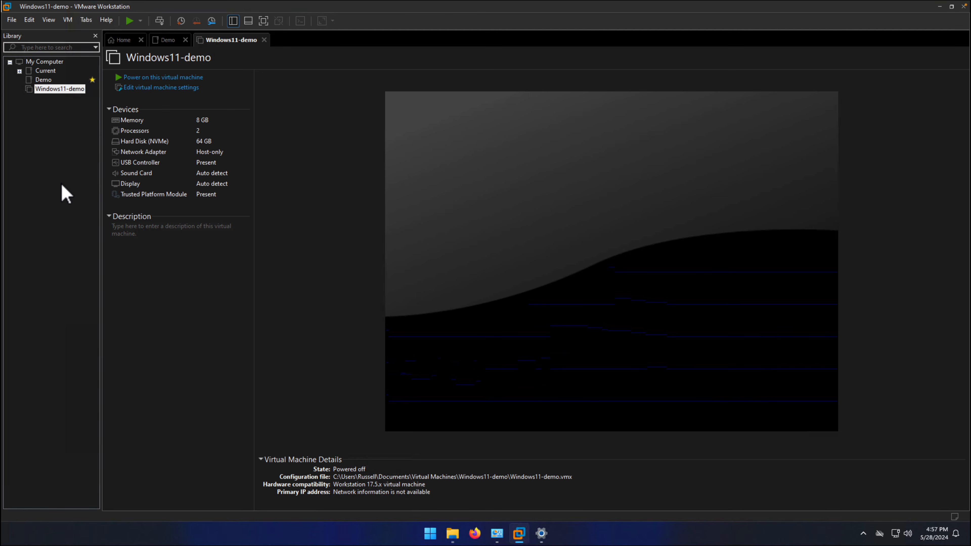
# Remove the Trusted Platform Module from the Windows11-demo virtual machine's hardware settings.
pyautogui.rightClick(61, 92)
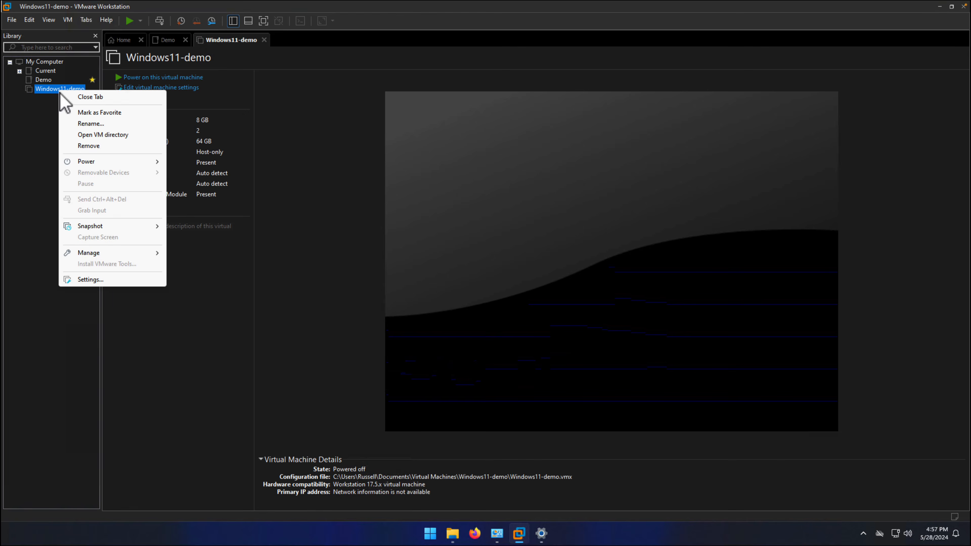
pyautogui.click(98, 279)
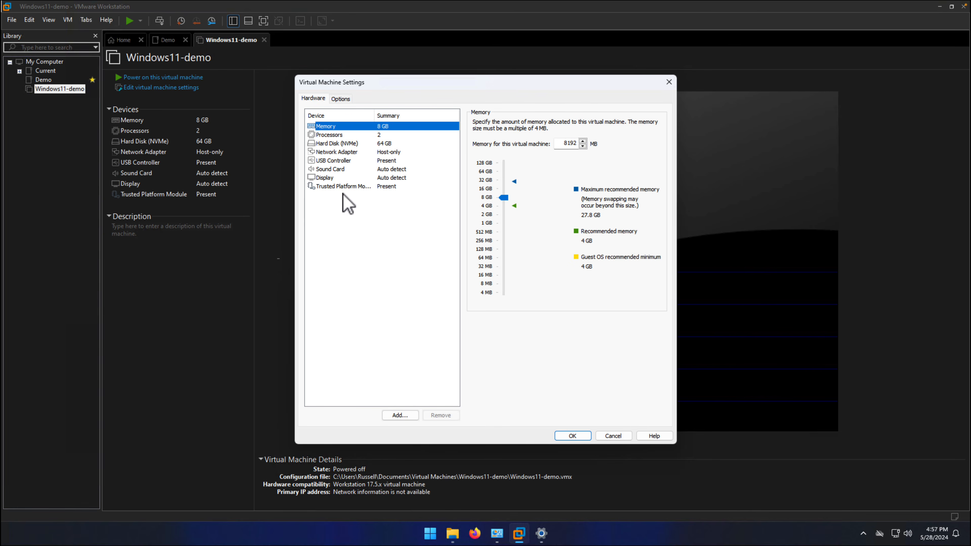
pyautogui.click(348, 187)
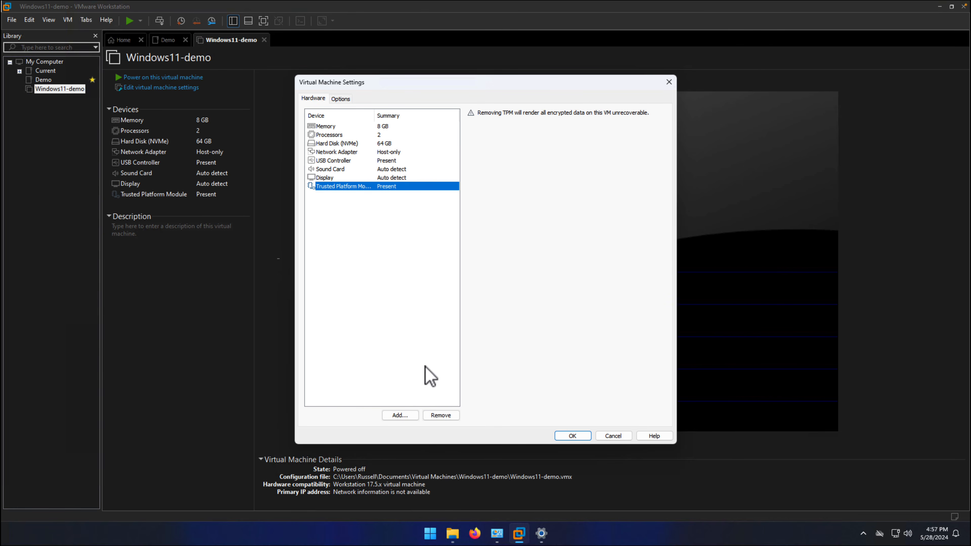
pyautogui.click(443, 415)
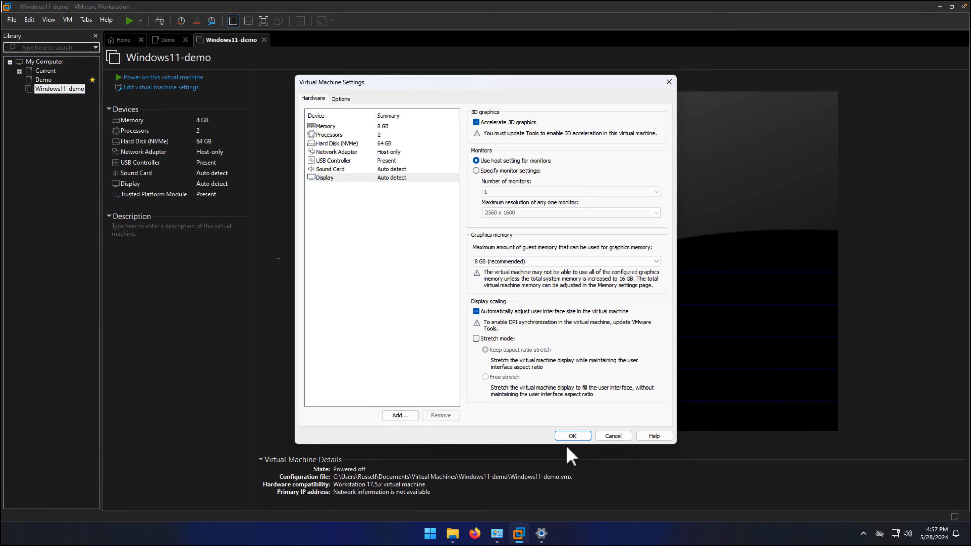
pyautogui.click(573, 435)
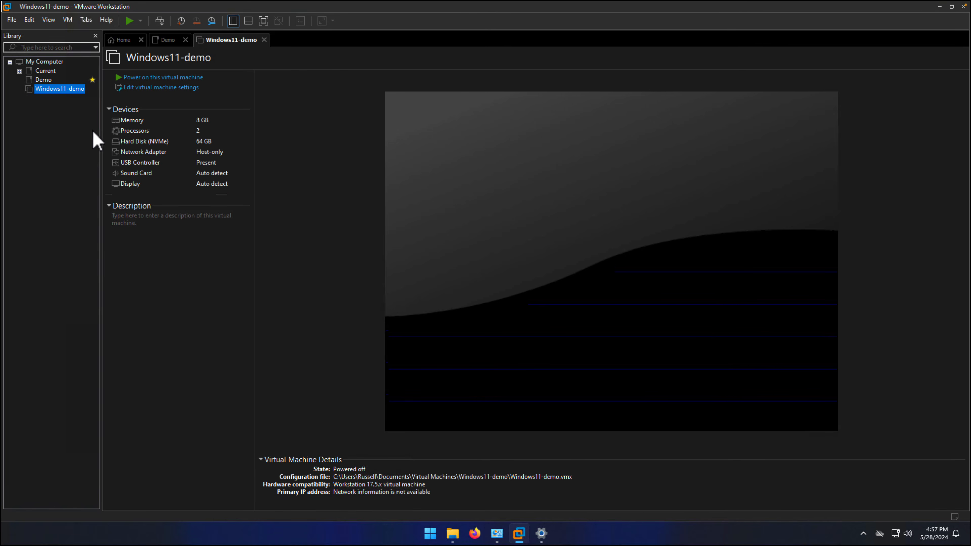
# Remove the encryption from the Windows11-demo virtual machine's access control settings, entering the virtual machine's password, and save the settings.
pyautogui.rightClick(57, 90)
pyautogui.click(87, 280)
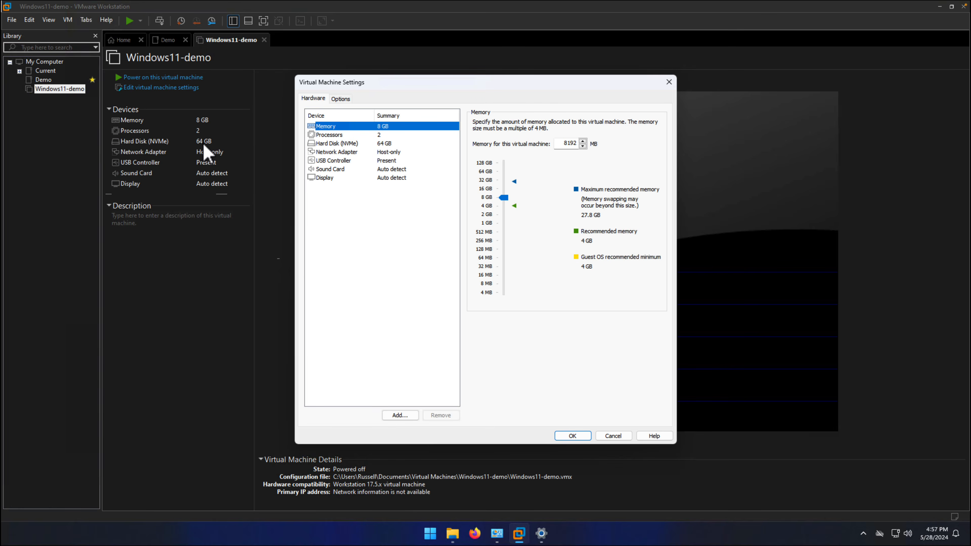
pyautogui.click(341, 98)
pyautogui.click(336, 178)
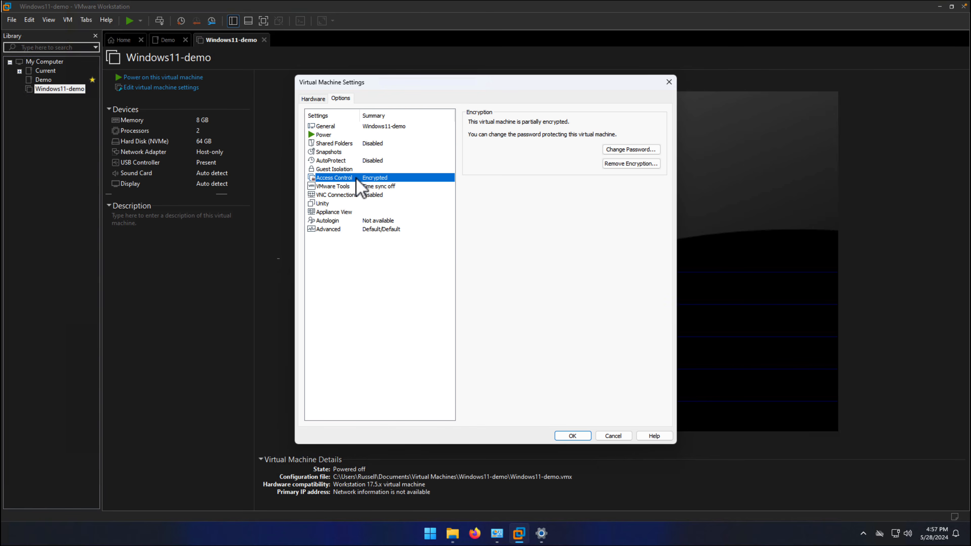
pyautogui.click(627, 164)
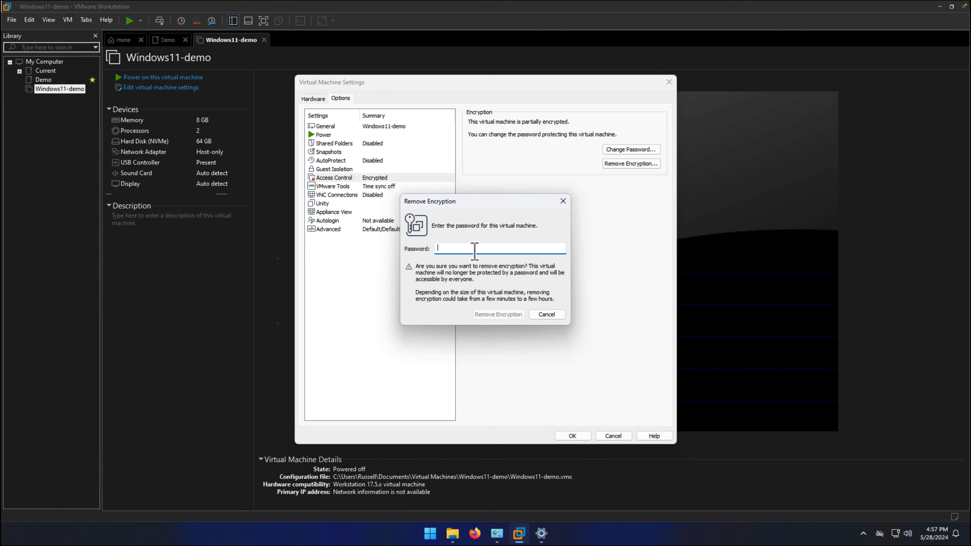
pyautogui.write('**********************')
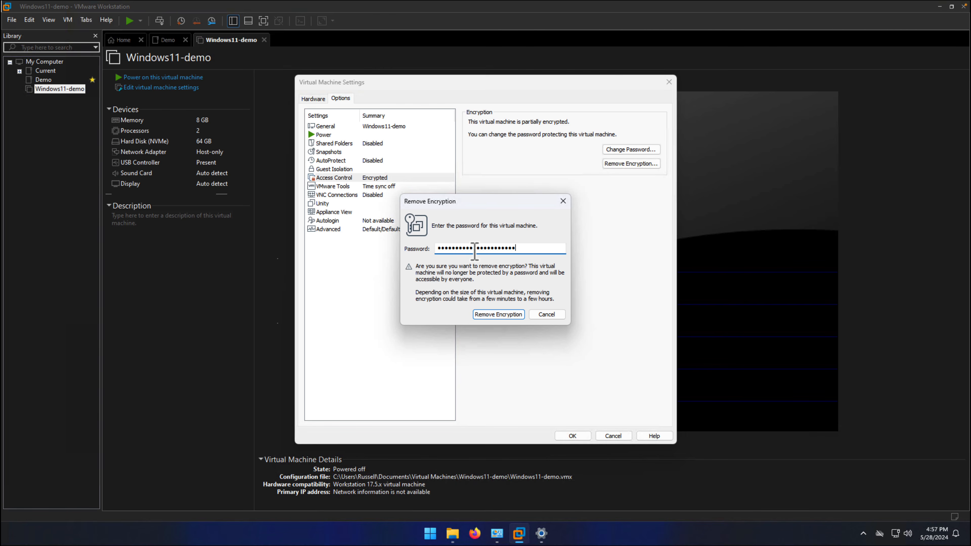
pyautogui.click(499, 317)
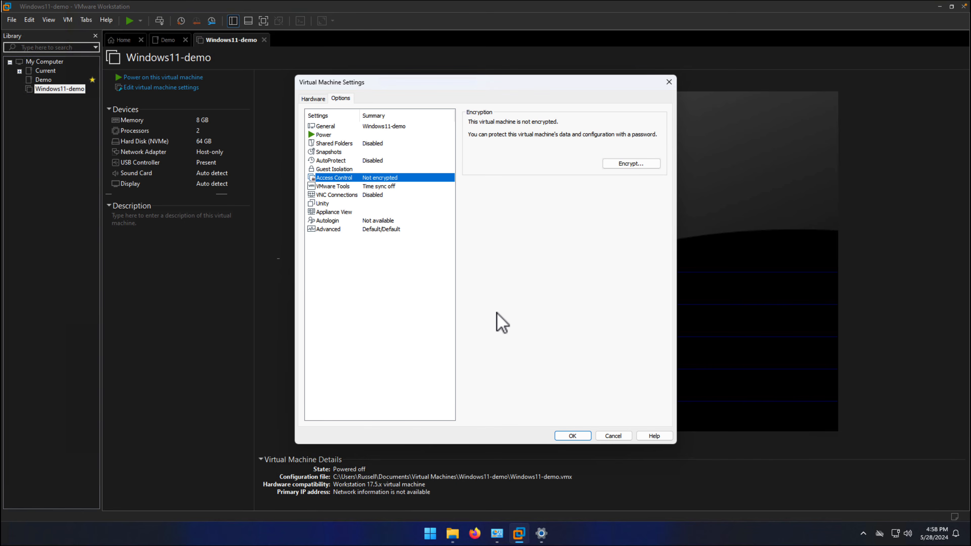
pyautogui.click(572, 436)
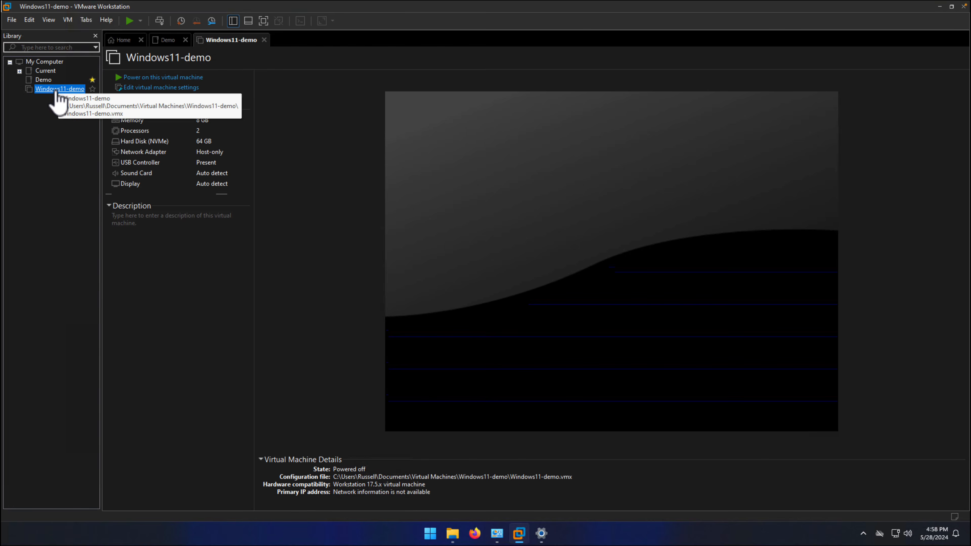
# Export the Windows11-demo virtual machine as Windows11-demo.ova into the Demo folder under Documents\Virtual Machines.
pyautogui.click(11, 20)
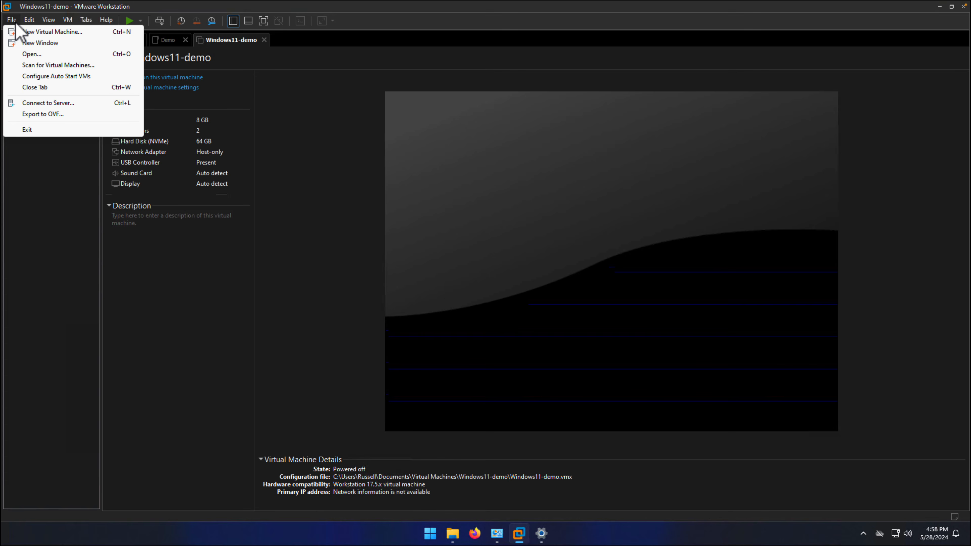
pyautogui.click(41, 114)
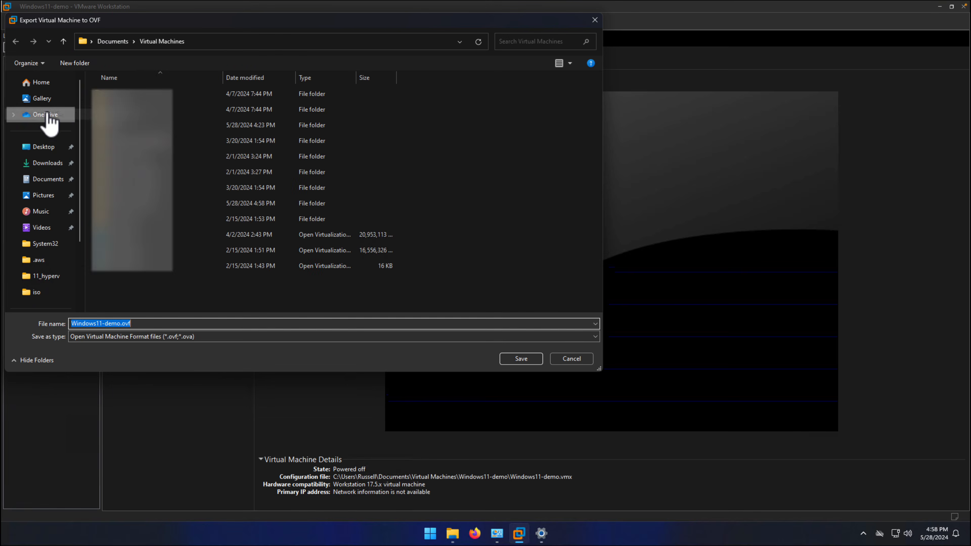
pyautogui.doubleClick(140, 81)
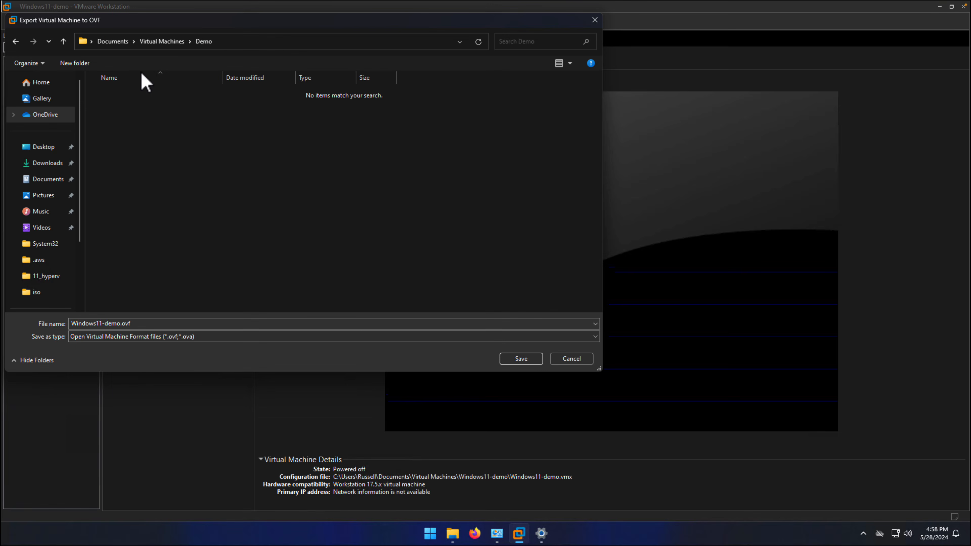
pyautogui.doubleClick(155, 324)
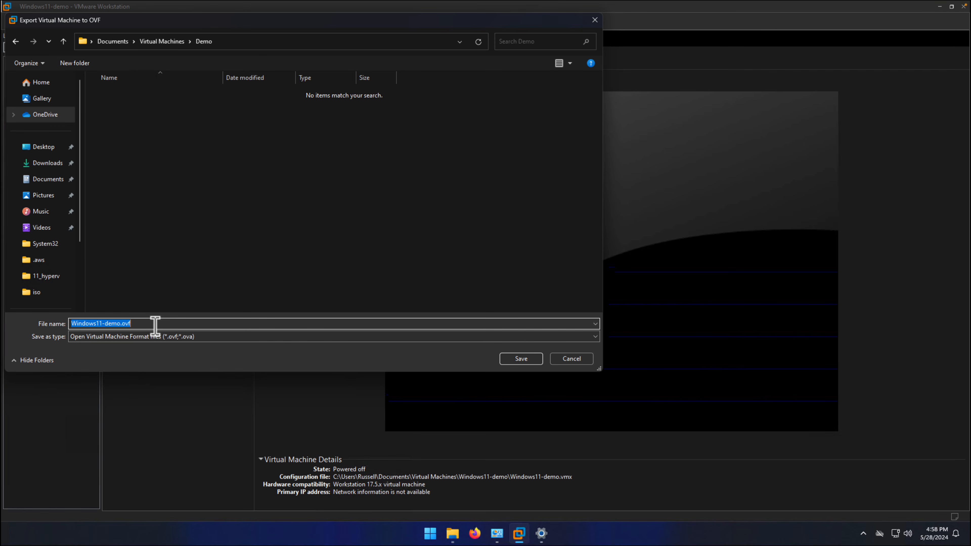
pyautogui.click(156, 324)
pyautogui.press('BackSpace')
pyautogui.press('BackSpace')
pyautogui.press('BackSpace')
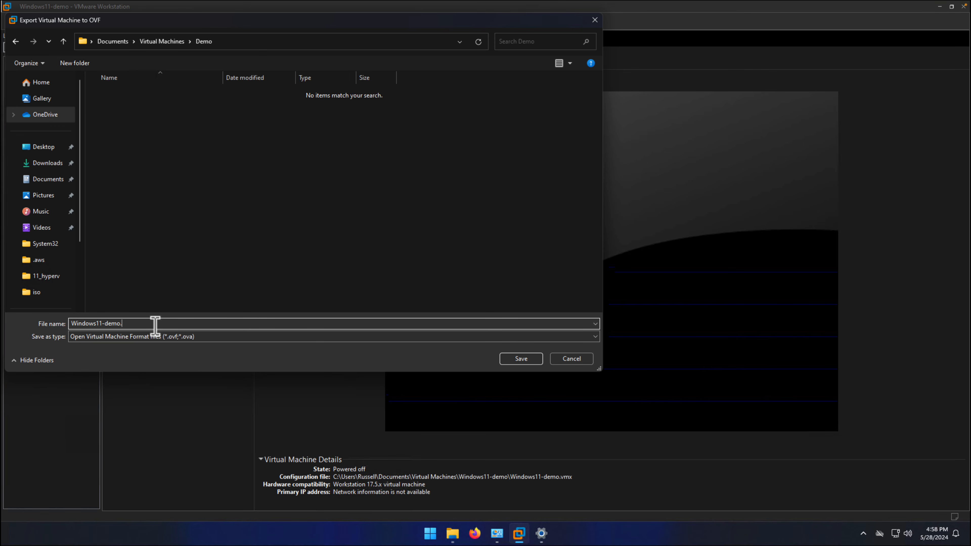
pyautogui.write('ova')
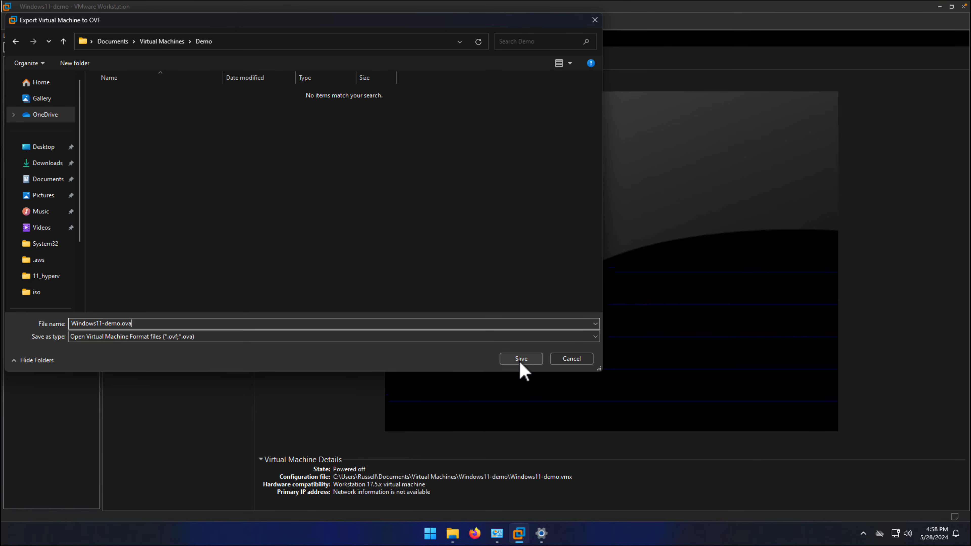
pyautogui.click(521, 359)
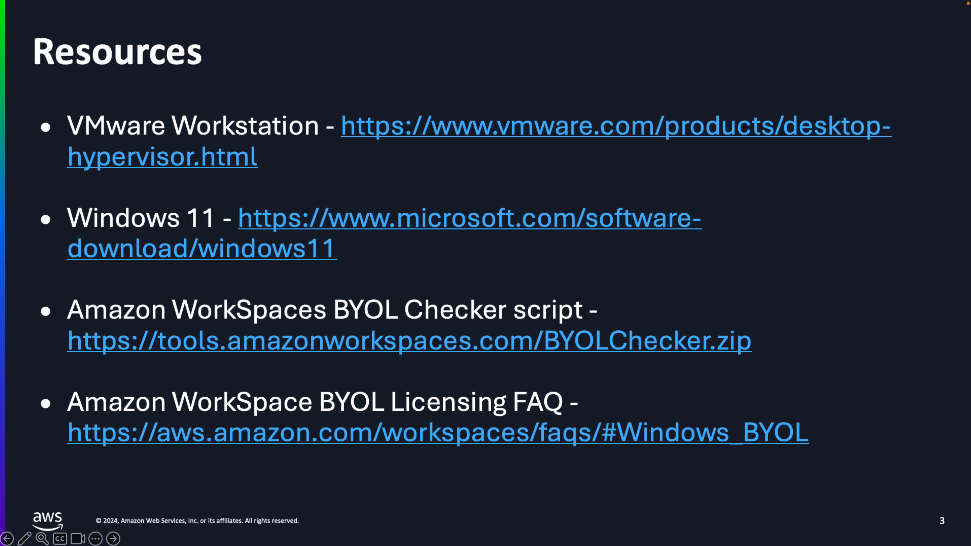
pyautogui.press('Right')
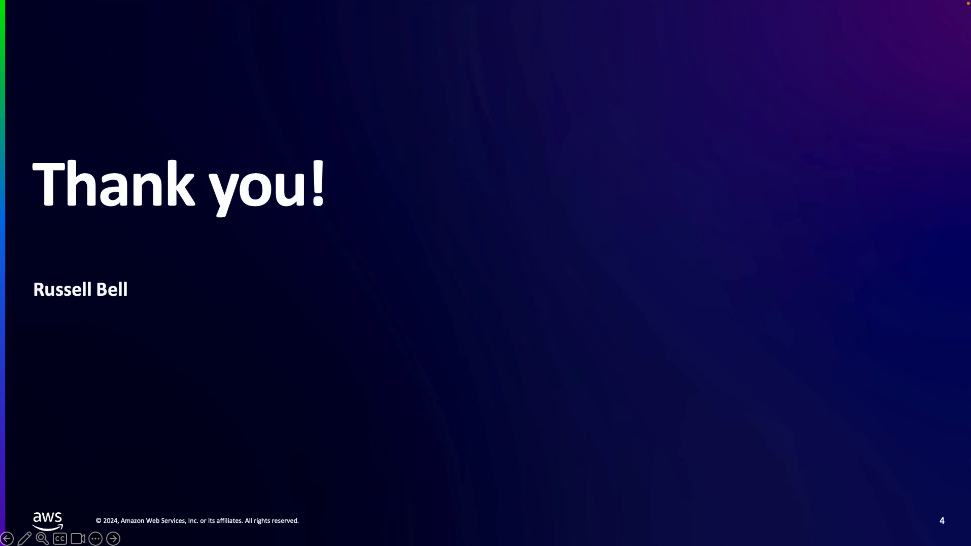